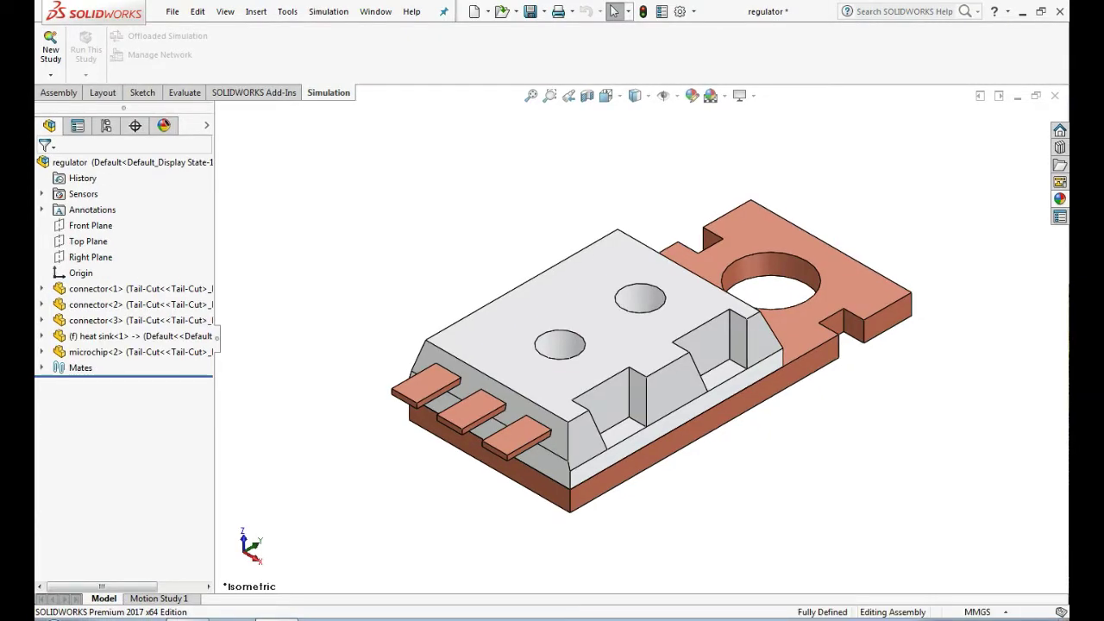
Create a new thermal study named "steady state" for the regulator assembly.
{"action": "left_click", "coordinate": [51, 74]}
{"action": "left_click", "coordinate": [65, 92]}
{"action": "left_click", "coordinate": [81, 331]}
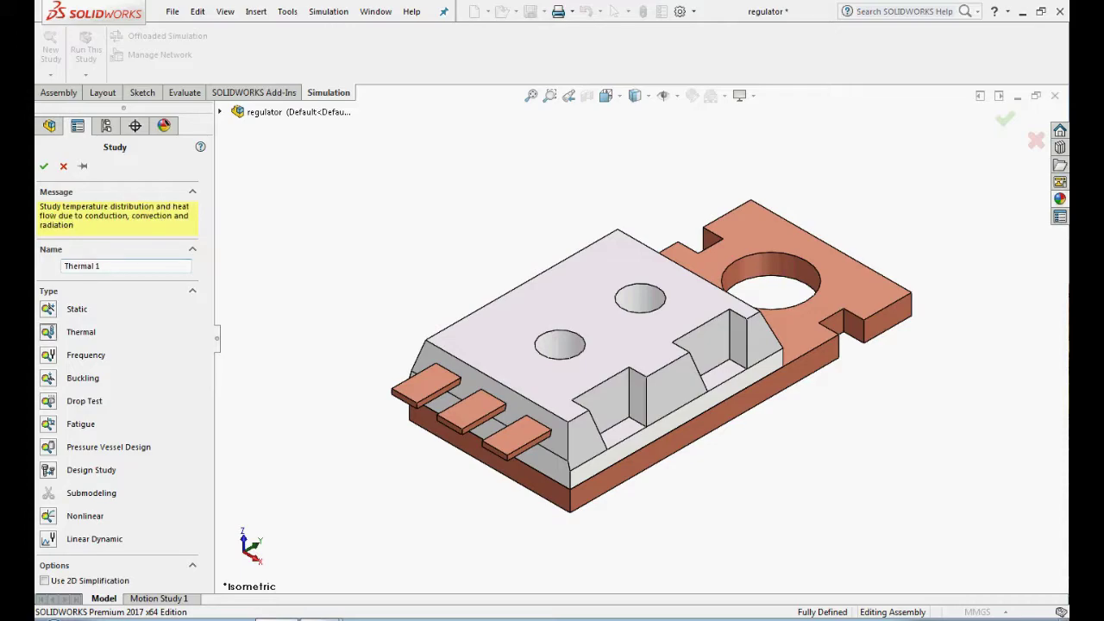
{"action": "left_click_drag", "start_coordinate": [104, 265], "coordinate": [62, 265]}
{"action": "type", "text": "steady state"}
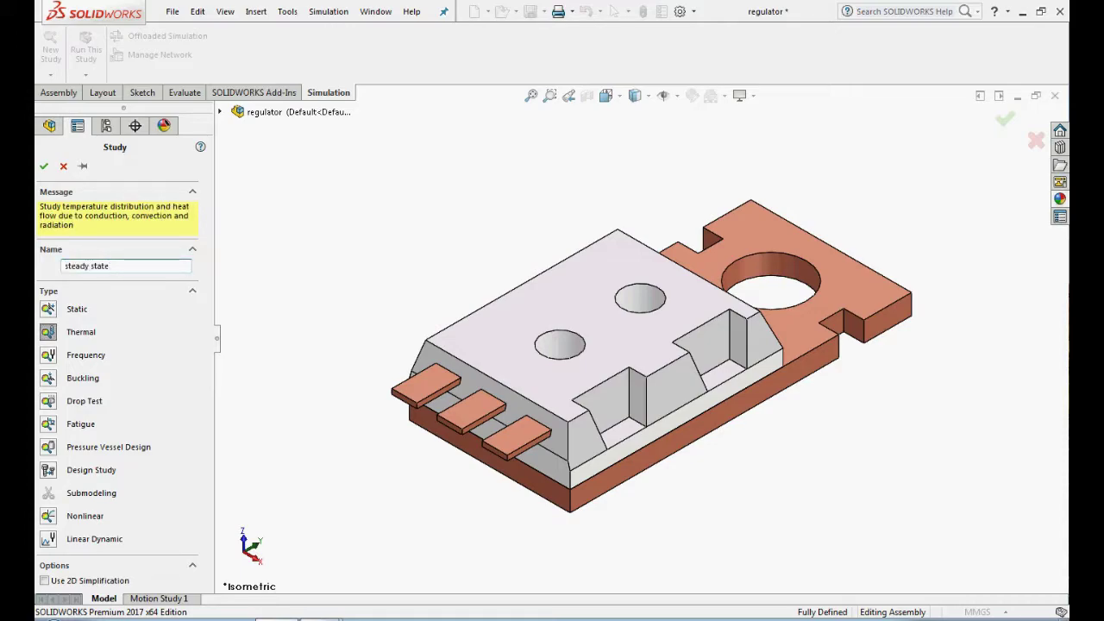
{"action": "left_click", "coordinate": [44, 166]}
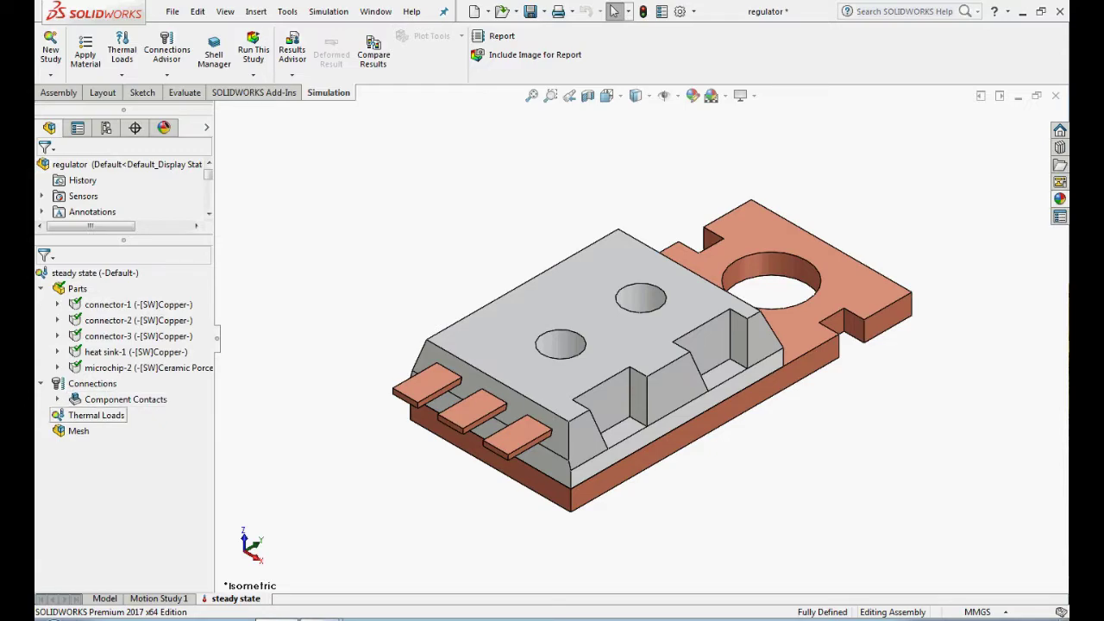
Apply a heat power load of 25 W per item to the whole microchip component.
{"action": "right_click", "coordinate": [97, 415]}
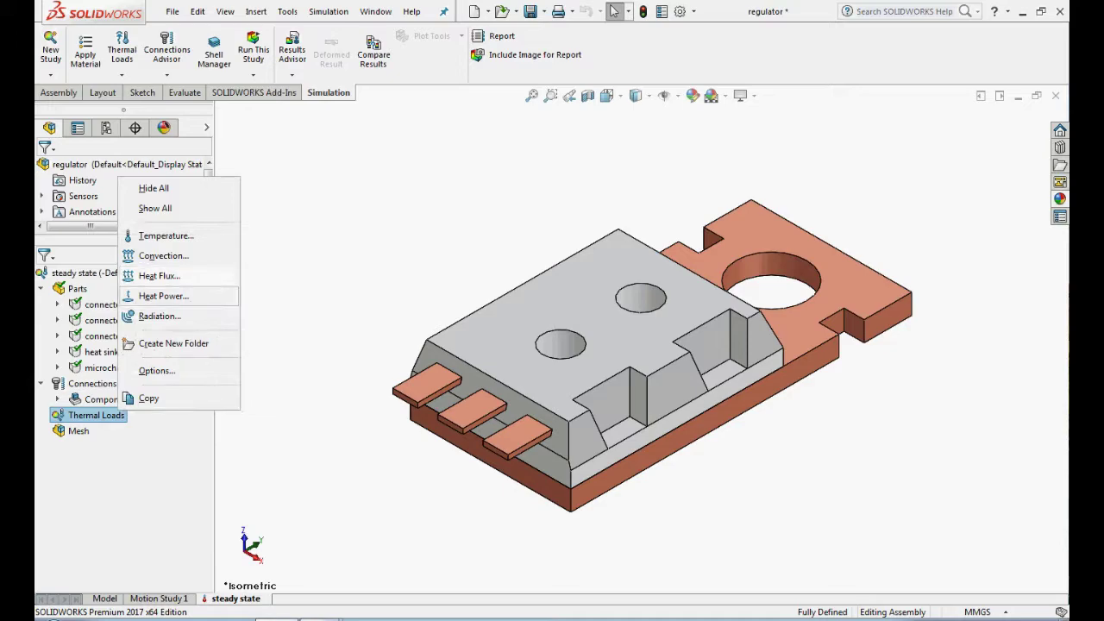
{"action": "left_click", "coordinate": [163, 296]}
{"action": "left_click", "coordinate": [221, 112]}
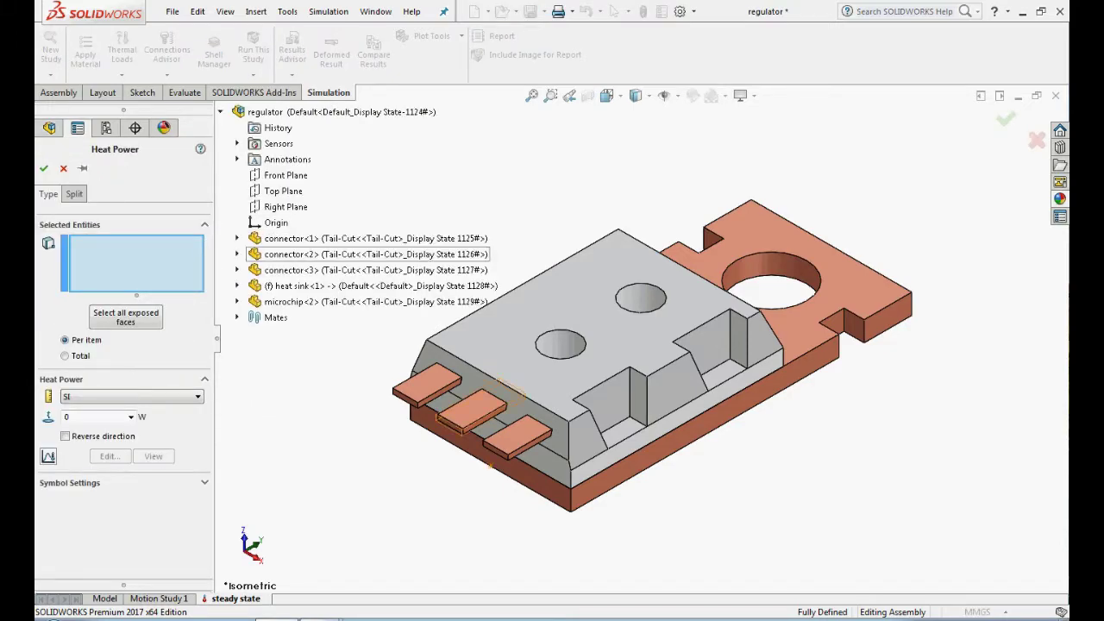
{"action": "left_click", "coordinate": [285, 301]}
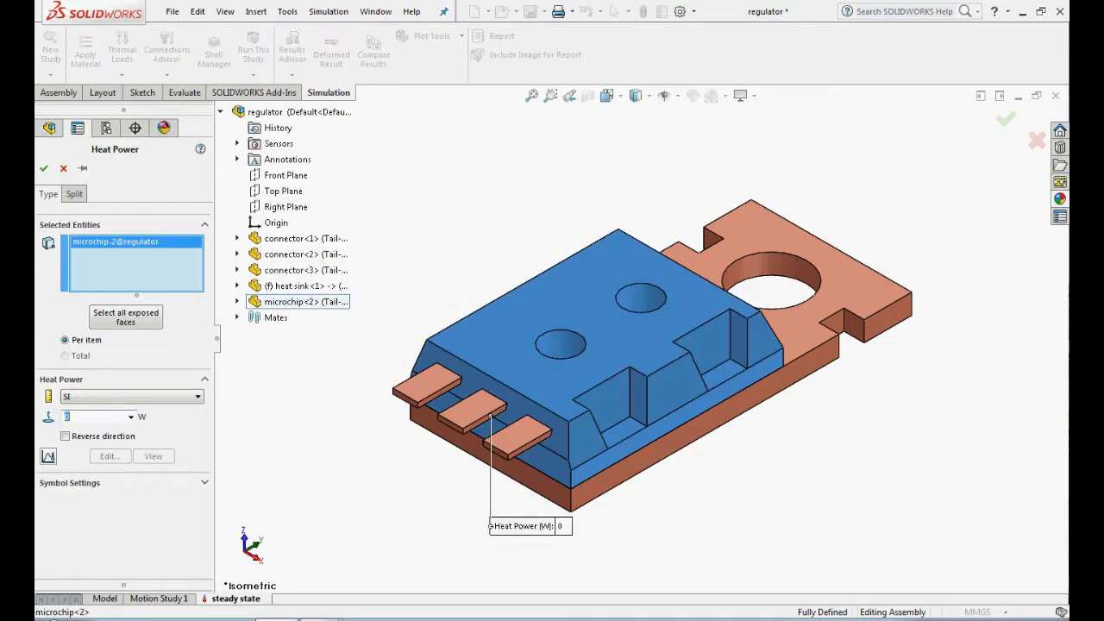
{"action": "type", "text": "25"}
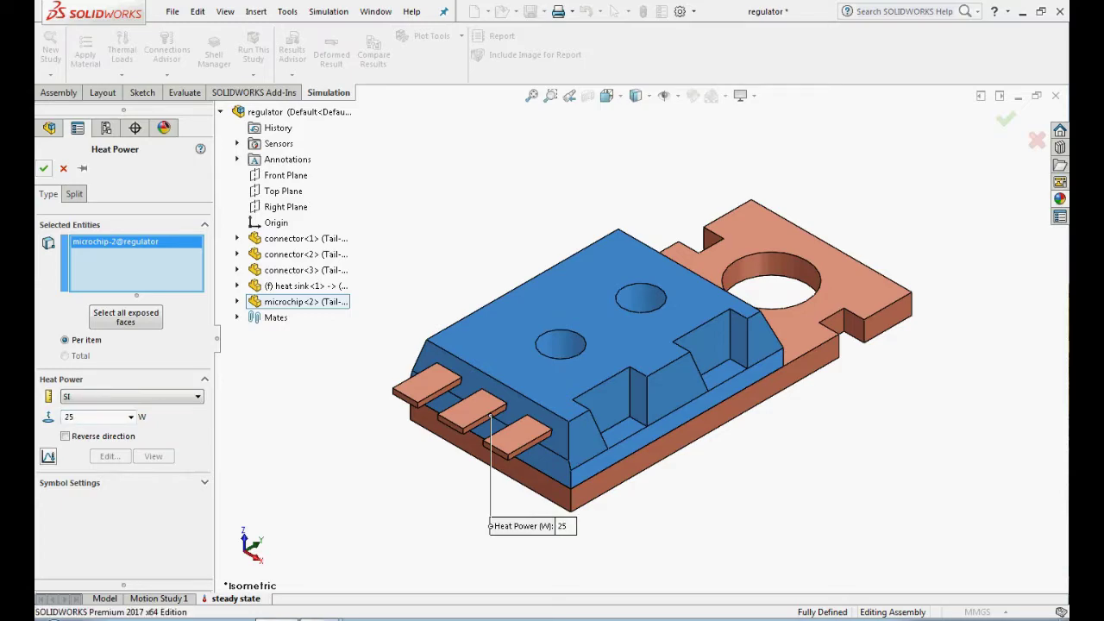
{"action": "left_click", "coordinate": [43, 168]}
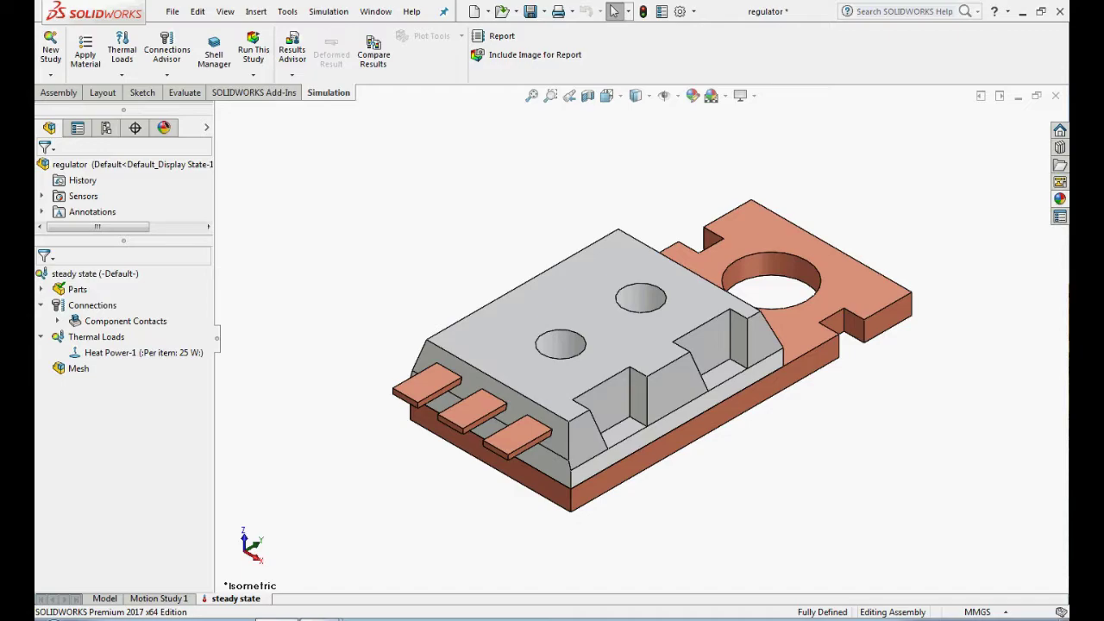
Explode the assembly and start a thermal resistance contact set between the heat sink's top mating face and the microchip's bottom face.
{"action": "right_click", "coordinate": [173, 164]}
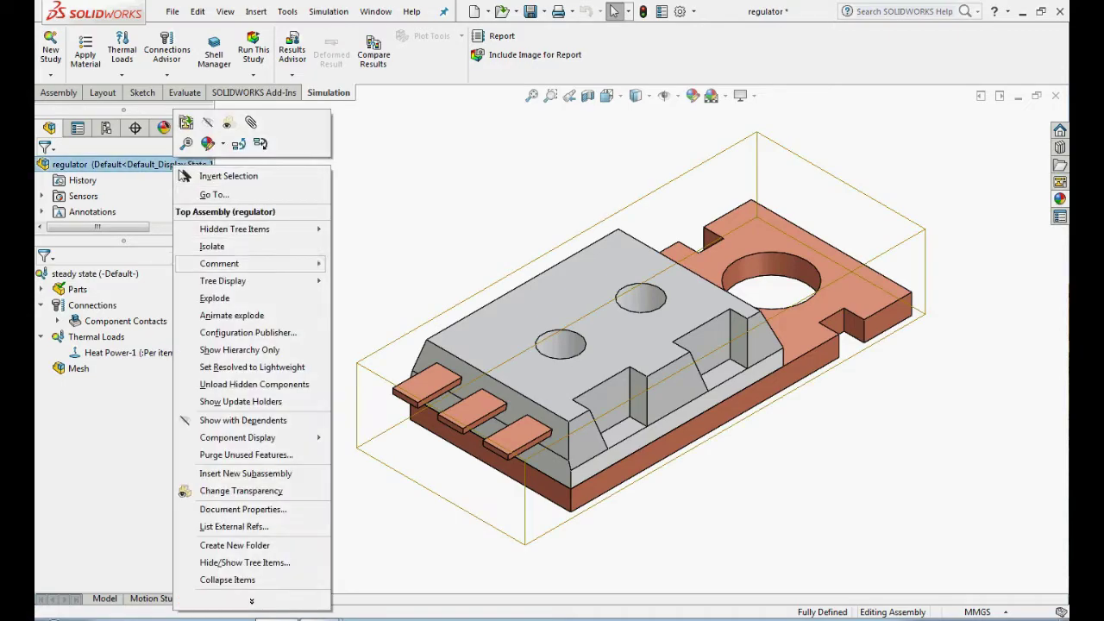
{"action": "left_click", "coordinate": [216, 298]}
{"action": "right_click", "coordinate": [92, 306]}
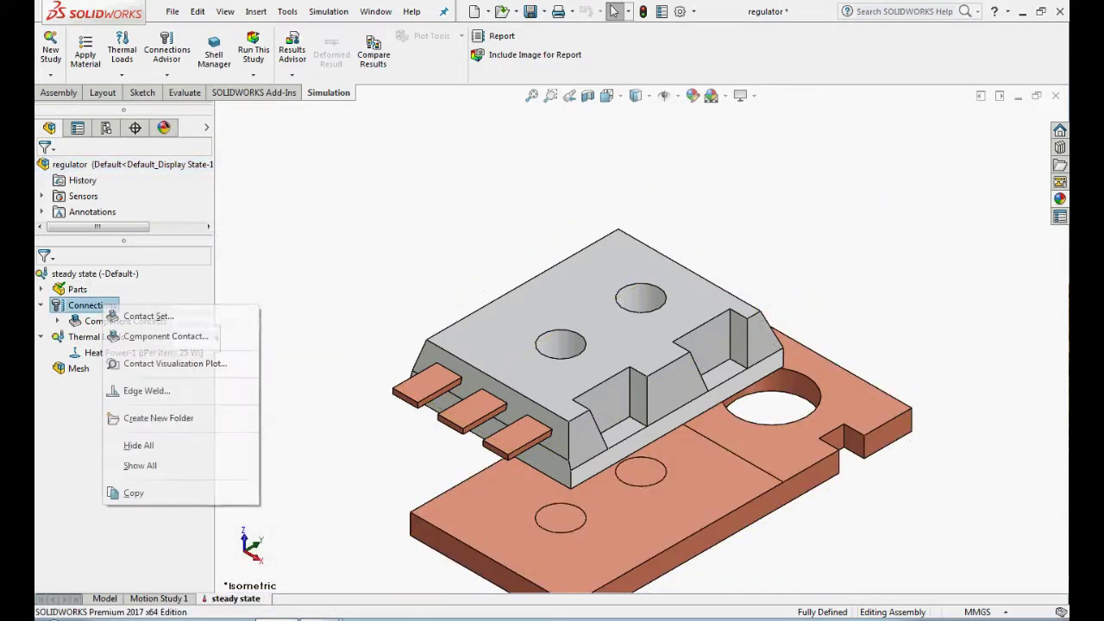
{"action": "left_click", "coordinate": [149, 316]}
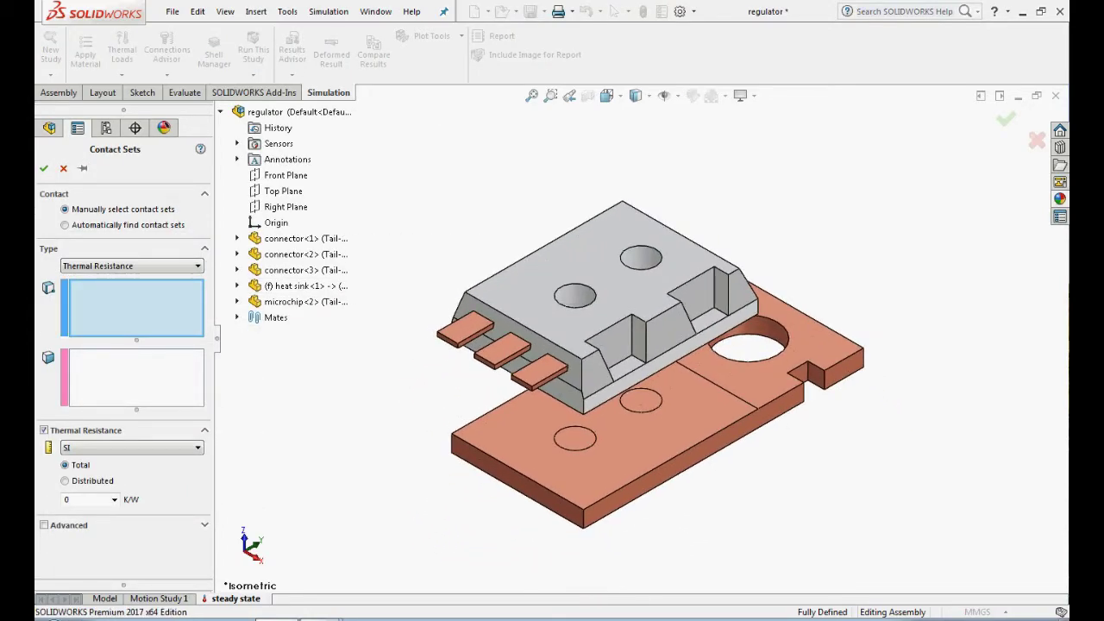
{"action": "left_click", "coordinate": [623, 436]}
{"action": "left_click", "coordinate": [136, 377]}
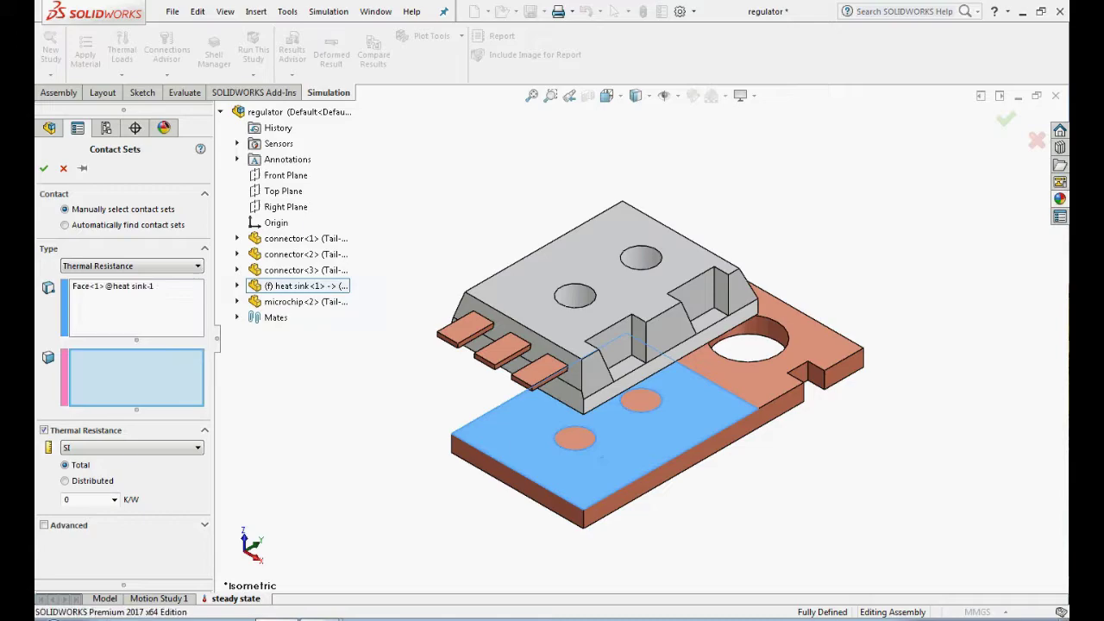
{"action": "middle_click_drag", "start_coordinate": [617, 457], "coordinate": [568, 341]}
{"action": "left_click", "coordinate": [604, 285]}
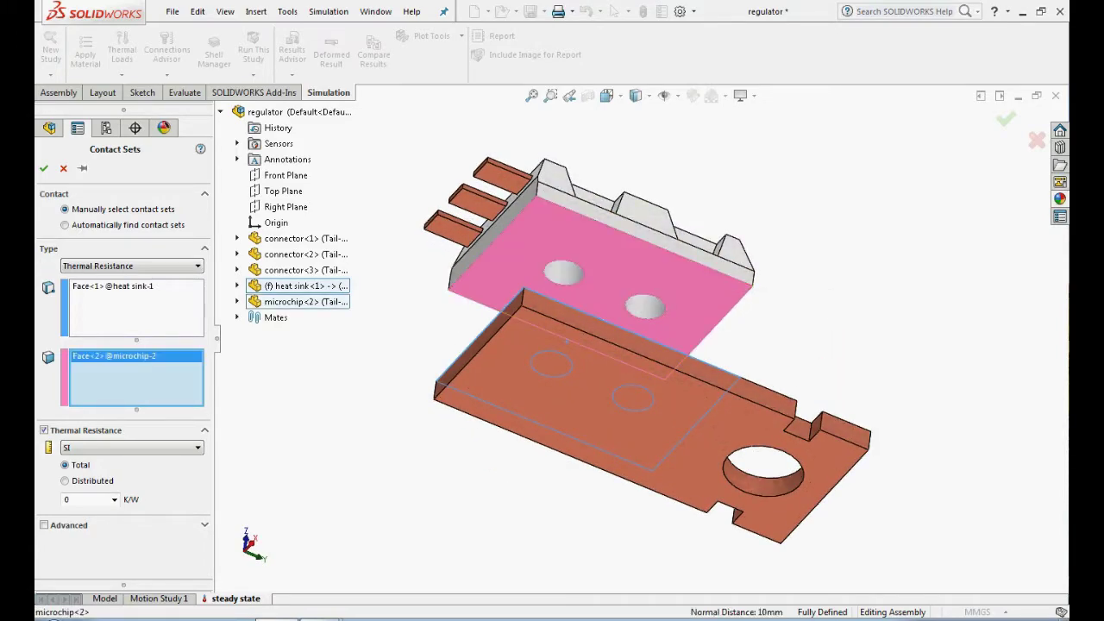
Set the contact set's thermal resistance to a distributed value of 2.857e-6 K·m²/W and accept it.
{"action": "key", "text": "ctrl+7"}
{"action": "left_click", "coordinate": [64, 480]}
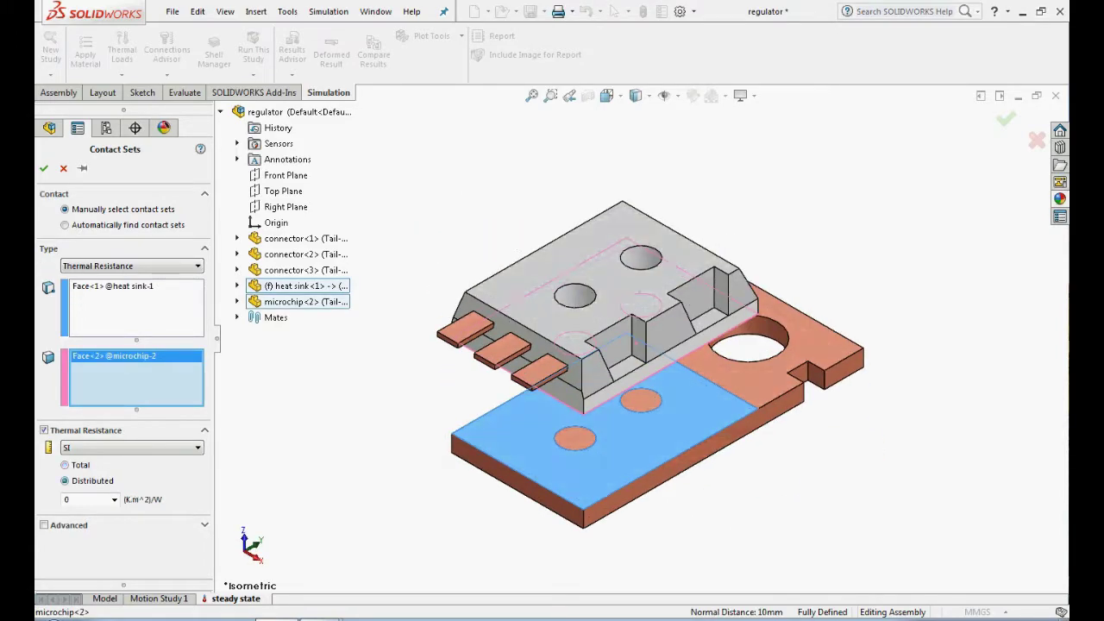
{"action": "double_click", "coordinate": [67, 499]}
{"action": "type", "text": "2.857e-6"}
{"action": "left_click", "coordinate": [44, 168]}
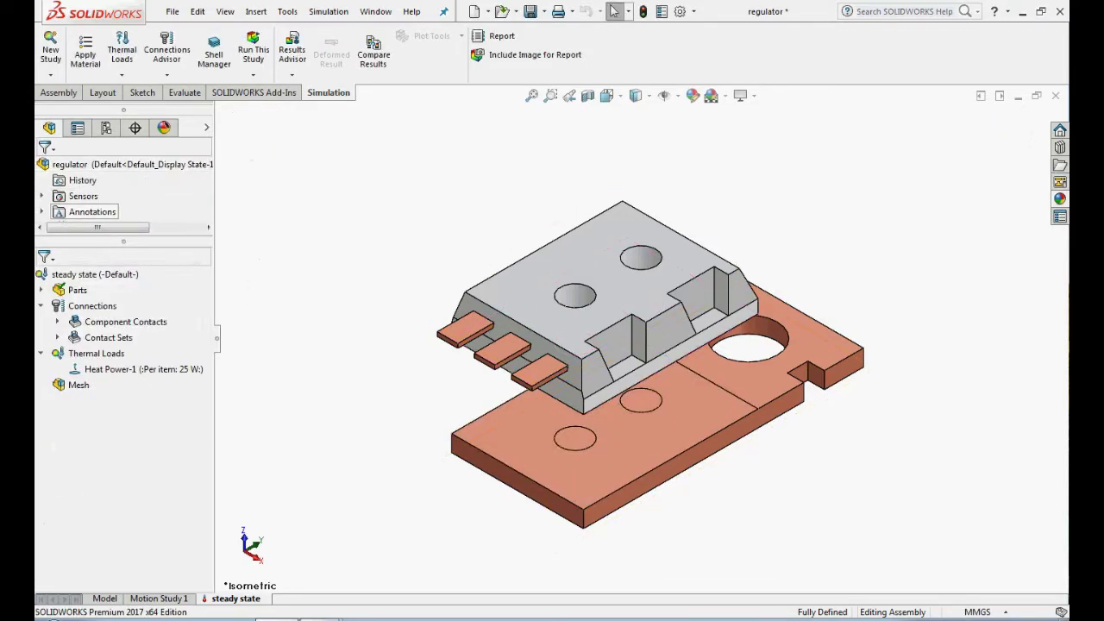
Start a convection load and select the heat sink's front end face, long side face and two circular top faces.
{"action": "right_click", "coordinate": [97, 354]}
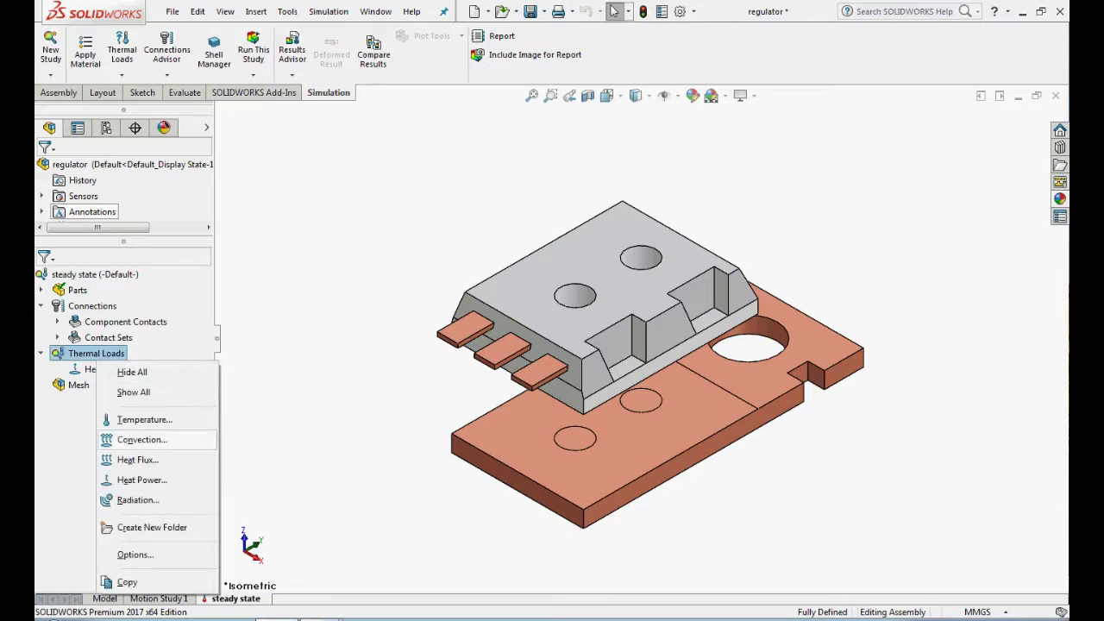
{"action": "left_click", "coordinate": [176, 439]}
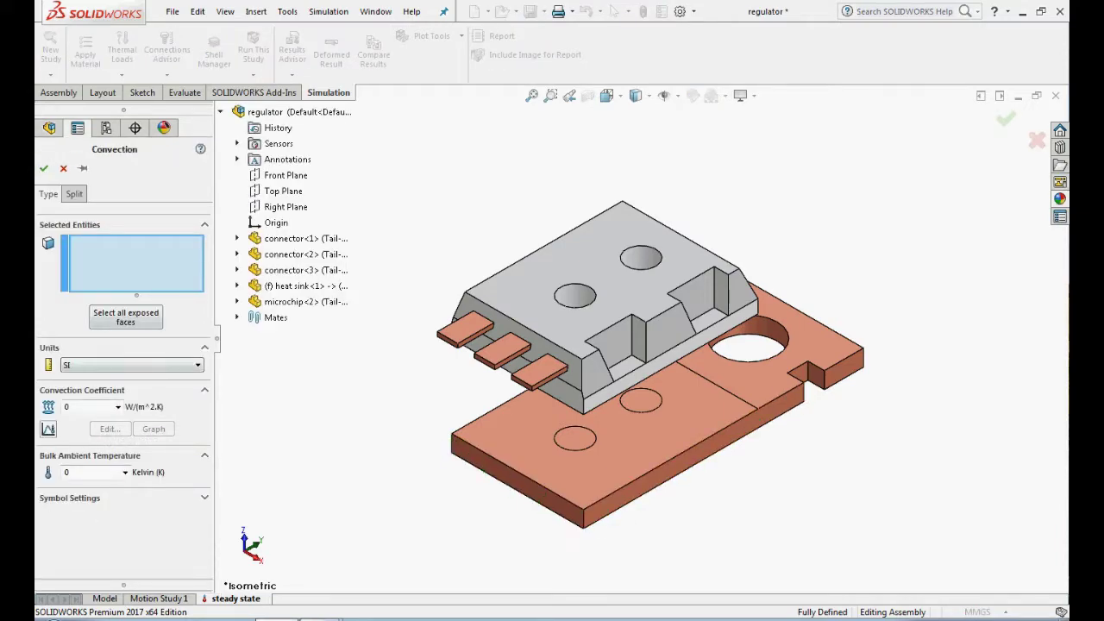
{"action": "left_click", "coordinate": [600, 507]}
{"action": "left_click", "coordinate": [518, 475]}
{"action": "left_click", "coordinate": [575, 438]}
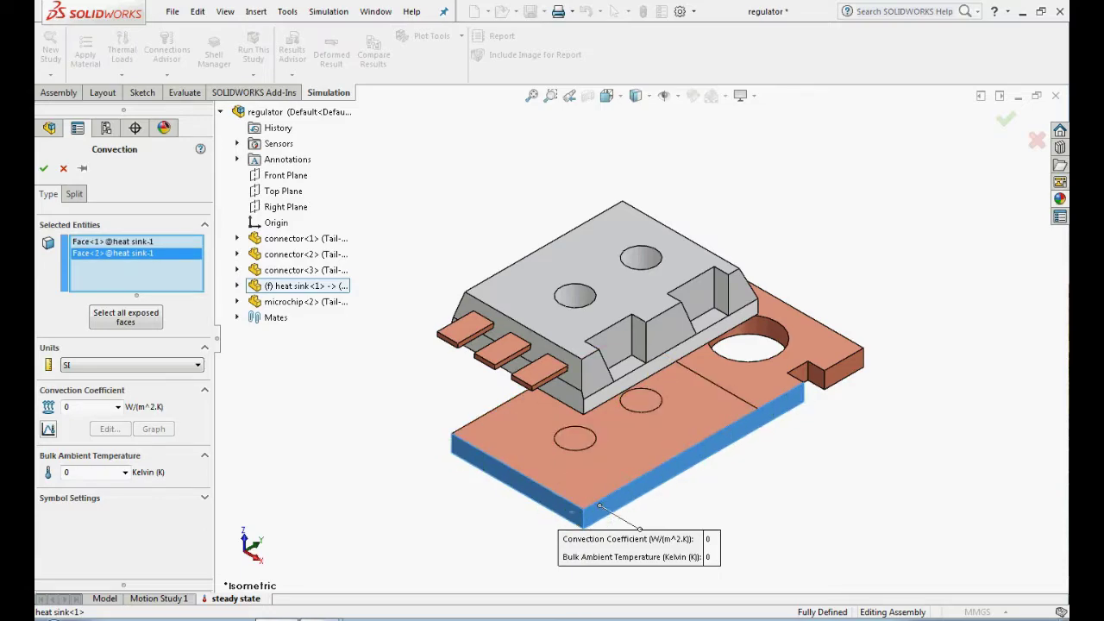
{"action": "left_click", "coordinate": [641, 400]}
Add the heat sink's exposed tail top face, large hole wall, near-side notch faces and adjoining tail side face to the convection selection.
{"action": "left_click", "coordinate": [806, 345]}
{"action": "left_click", "coordinate": [783, 372]}
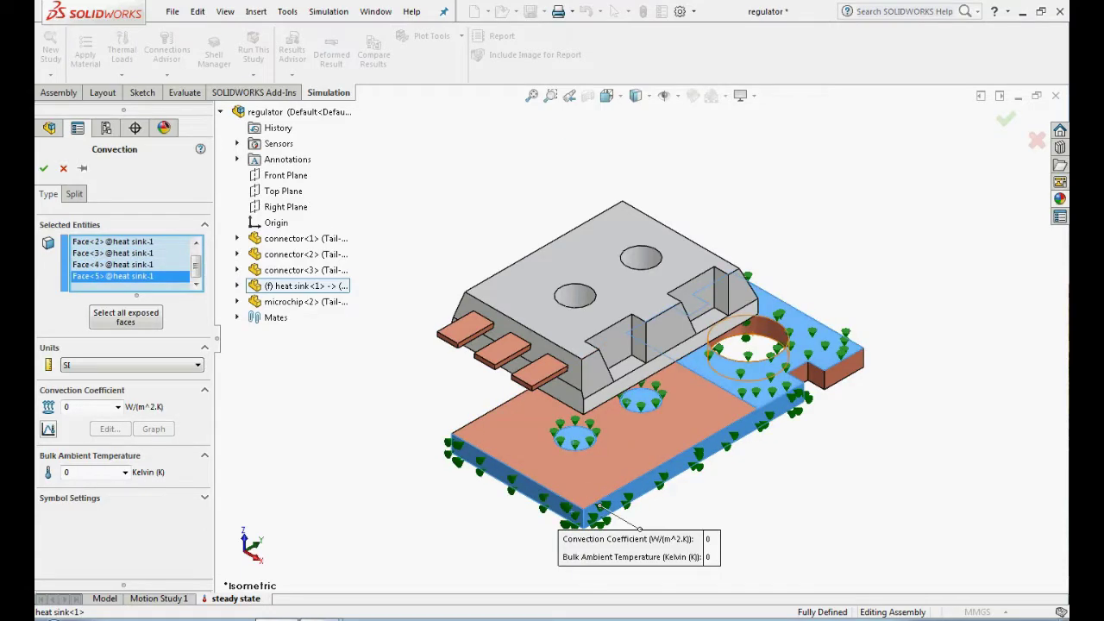
{"action": "left_click", "coordinate": [757, 326]}
{"action": "left_click", "coordinate": [800, 373]}
{"action": "left_click", "coordinate": [816, 376]}
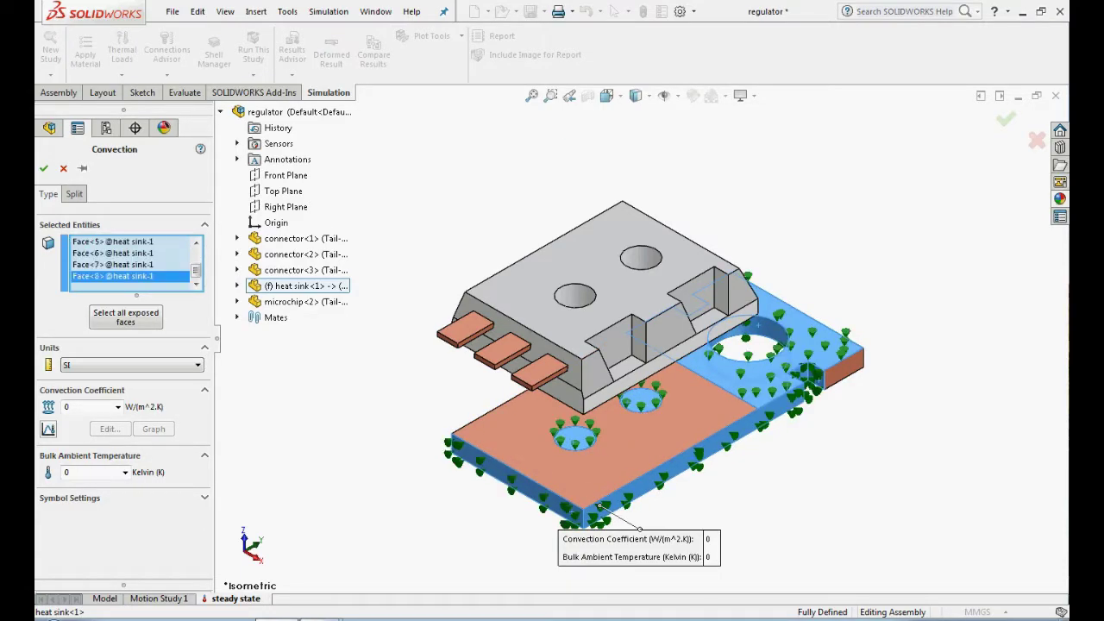
{"action": "left_click", "coordinate": [844, 368]}
Add the heat sink's underside, tail end face, opposite long side and the notch faces on that side to the convection selection.
{"action": "middle_click_drag", "start_coordinate": [816, 376], "coordinate": [608, 276]}
{"action": "left_click", "coordinate": [629, 397]}
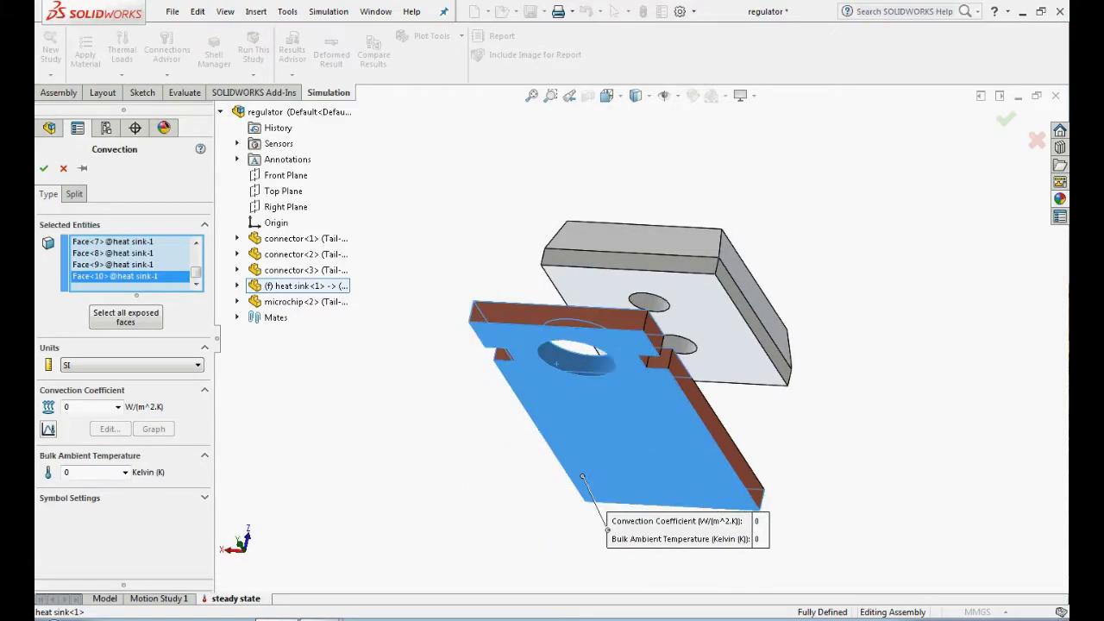
{"action": "left_click", "coordinate": [625, 318]}
{"action": "left_click", "coordinate": [657, 334]}
{"action": "left_click", "coordinate": [660, 361]}
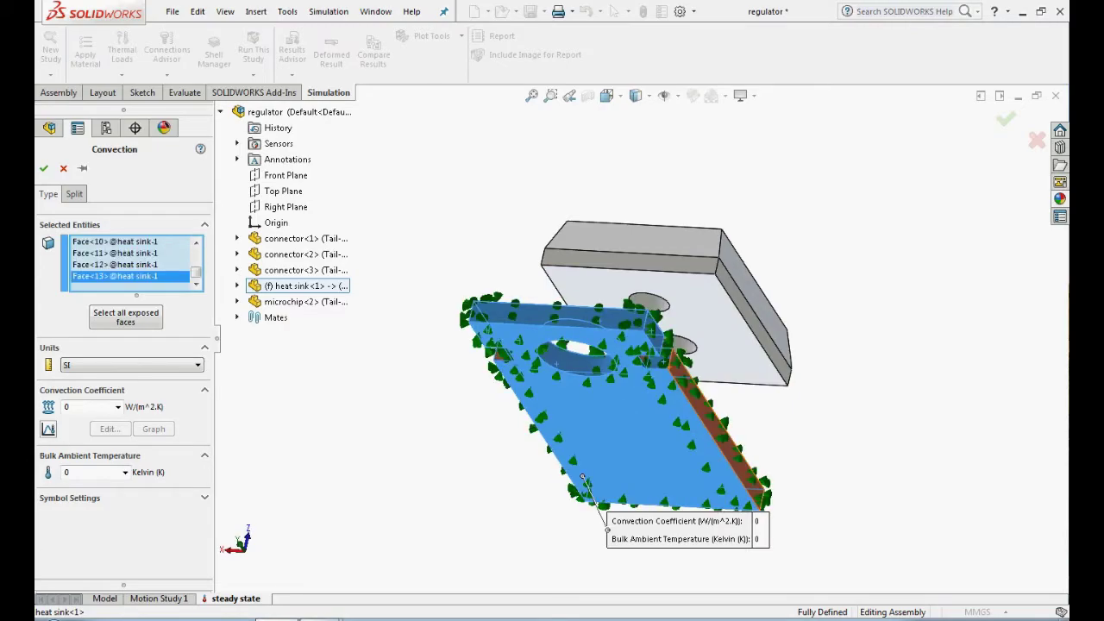
{"action": "left_click", "coordinate": [690, 392]}
{"action": "scroll", "coordinate": [655, 366], "scroll_direction": "down", "scroll_amount": 4}
{"action": "left_click", "coordinate": [691, 384]}
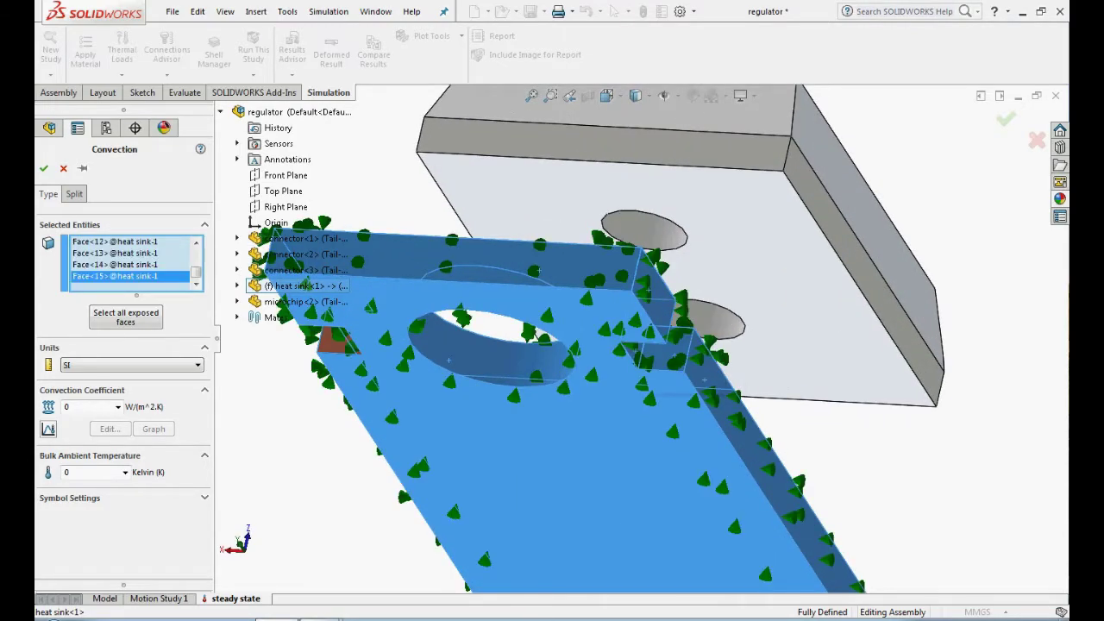
Add the last uncovered notch face of the heat sink to the convection selection.
{"action": "scroll", "coordinate": [536, 335], "scroll_direction": "up", "scroll_amount": 4}
{"action": "middle_click_drag", "start_coordinate": [537, 334], "coordinate": [586, 457]}
{"action": "middle_click_drag", "start_coordinate": [676, 477], "coordinate": [888, 483]}
{"action": "scroll", "coordinate": [366, 324], "scroll_direction": "down", "scroll_amount": 3}
{"action": "left_click", "coordinate": [531, 388]}
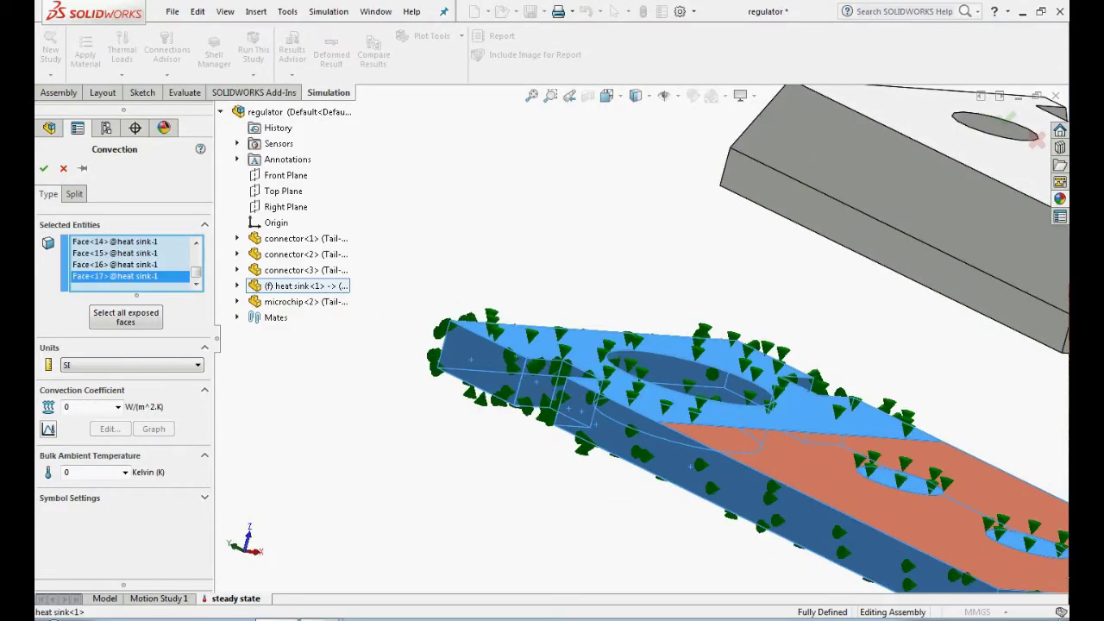
{"action": "scroll", "coordinate": [808, 489], "scroll_direction": "up", "scroll_amount": 4}
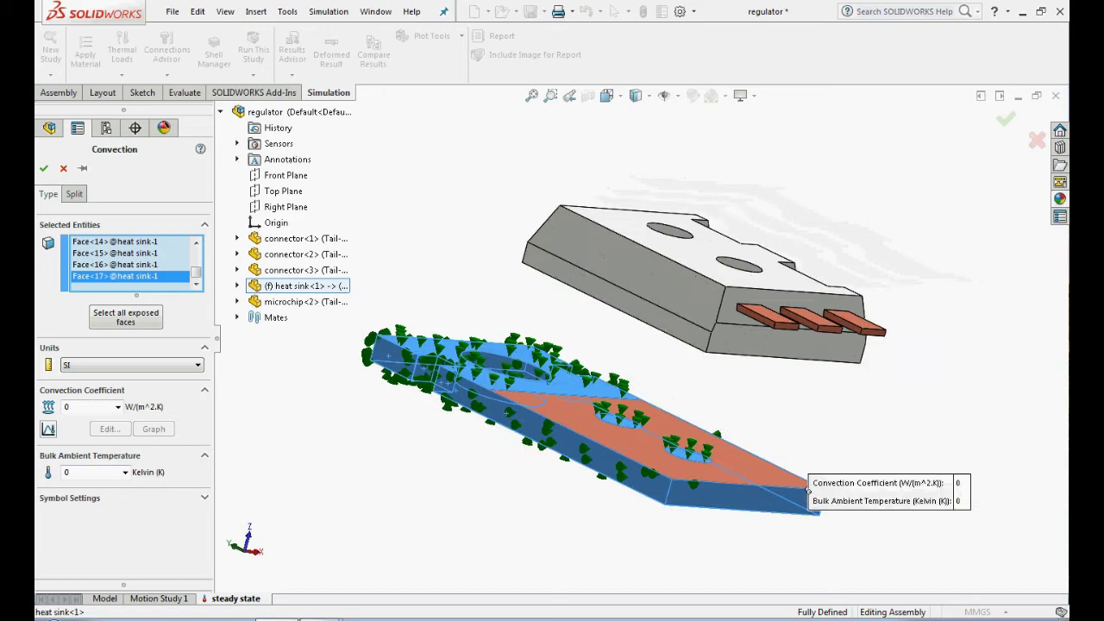
Set the heat sink convection to a coefficient of 250 W/(m²·K) and a bulk ambient temperature of 300 K.
{"action": "double_click", "coordinate": [67, 406]}
{"action": "type", "text": "250"}
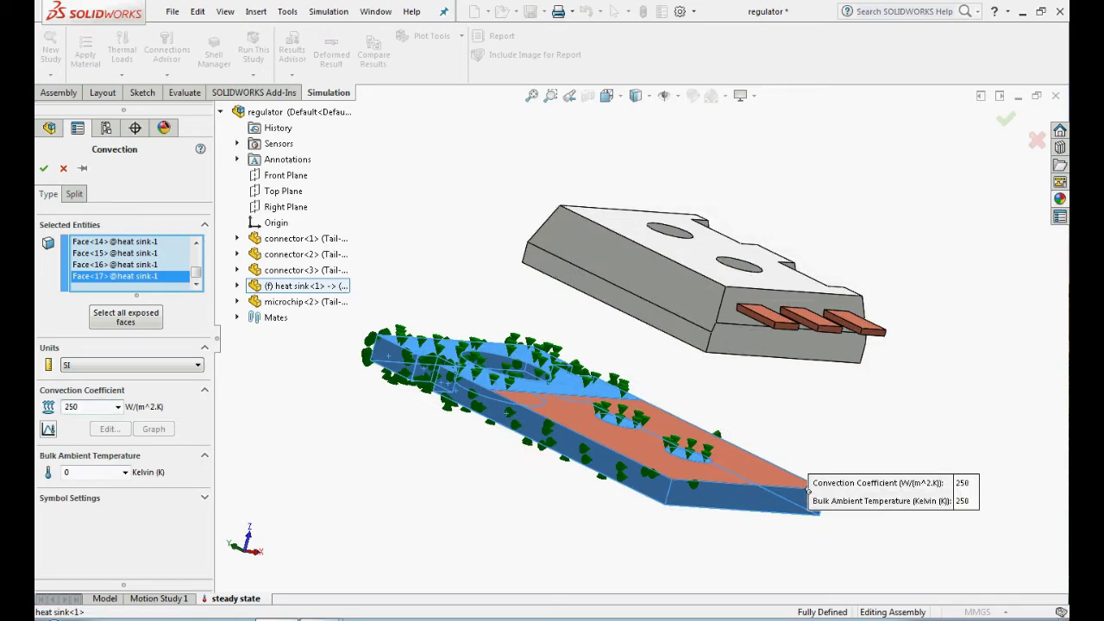
{"action": "key", "text": "Tab"}
{"action": "type", "text": "300"}
{"action": "key", "text": "Return"}
{"action": "left_click", "coordinate": [43, 168]}
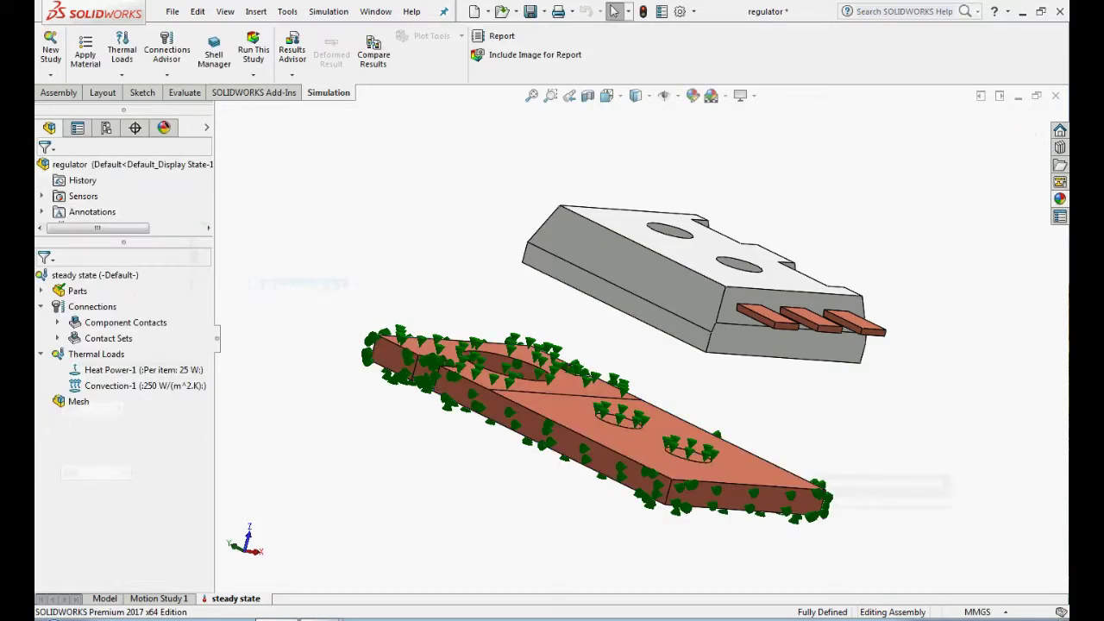
Start a second convection load and select the microchip's top face, connector-side faces, lower side band and first side faces near the front corner.
{"action": "right_click", "coordinate": [103, 354]}
{"action": "left_click", "coordinate": [152, 432]}
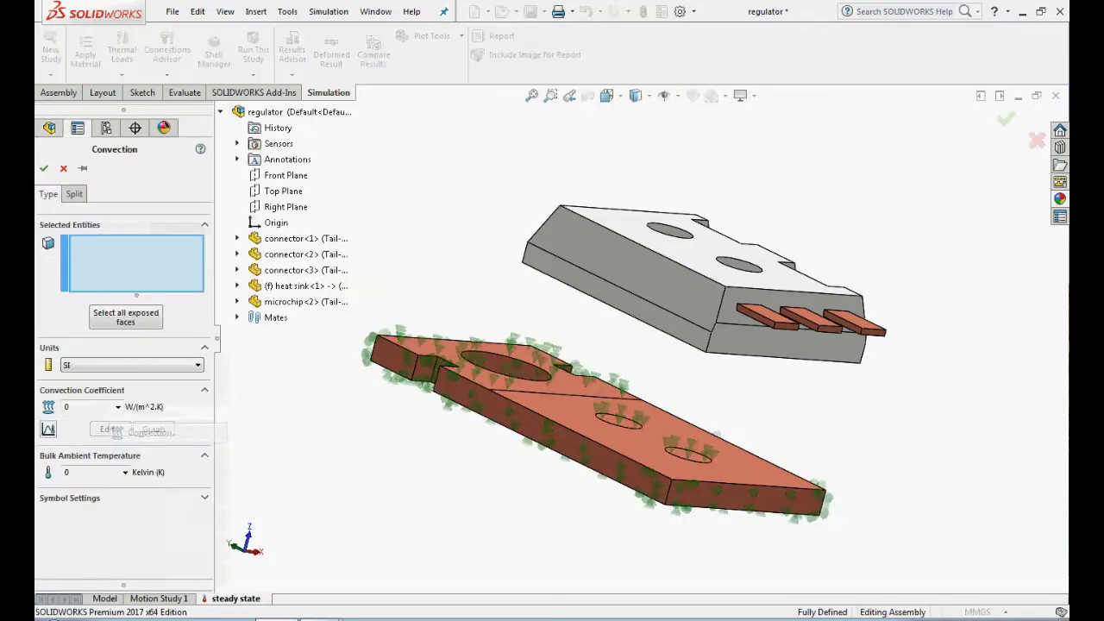
{"action": "key", "text": "ctrl+7"}
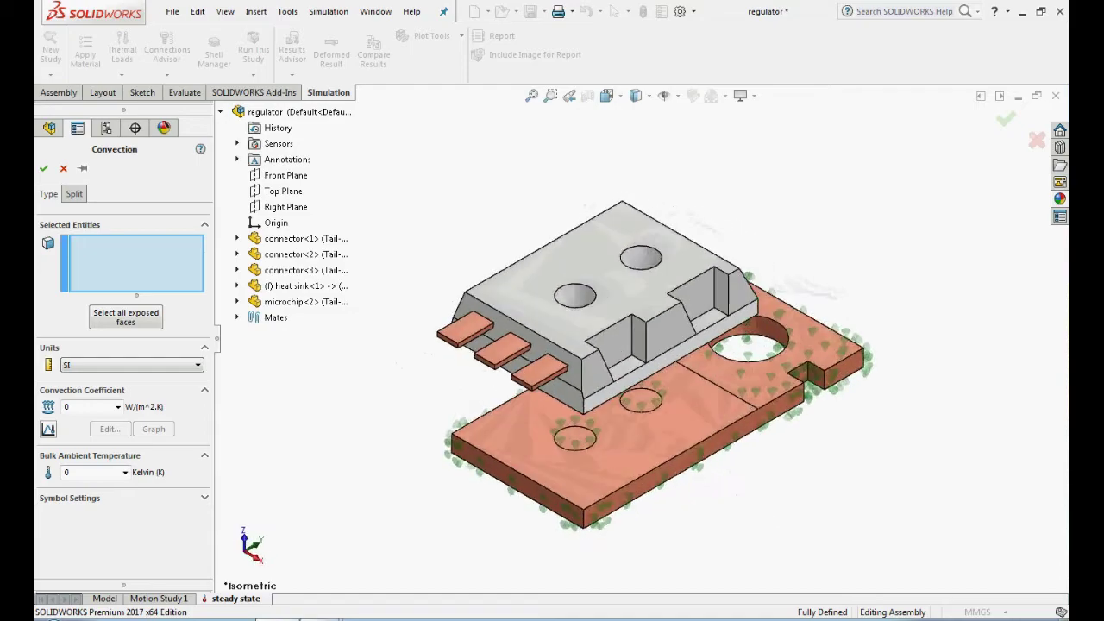
{"action": "left_click", "coordinate": [536, 314]}
{"action": "left_click", "coordinate": [538, 341]}
{"action": "left_click", "coordinate": [561, 395]}
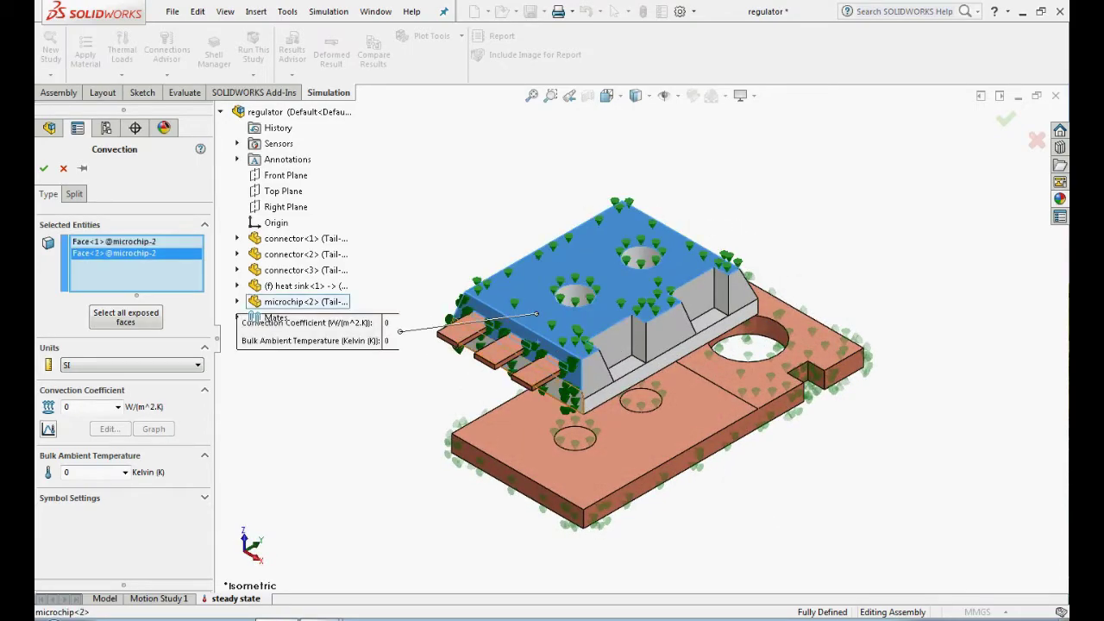
{"action": "left_click", "coordinate": [596, 398]}
{"action": "left_click", "coordinate": [595, 371]}
{"action": "left_click", "coordinate": [604, 384]}
{"action": "left_click", "coordinate": [608, 345]}
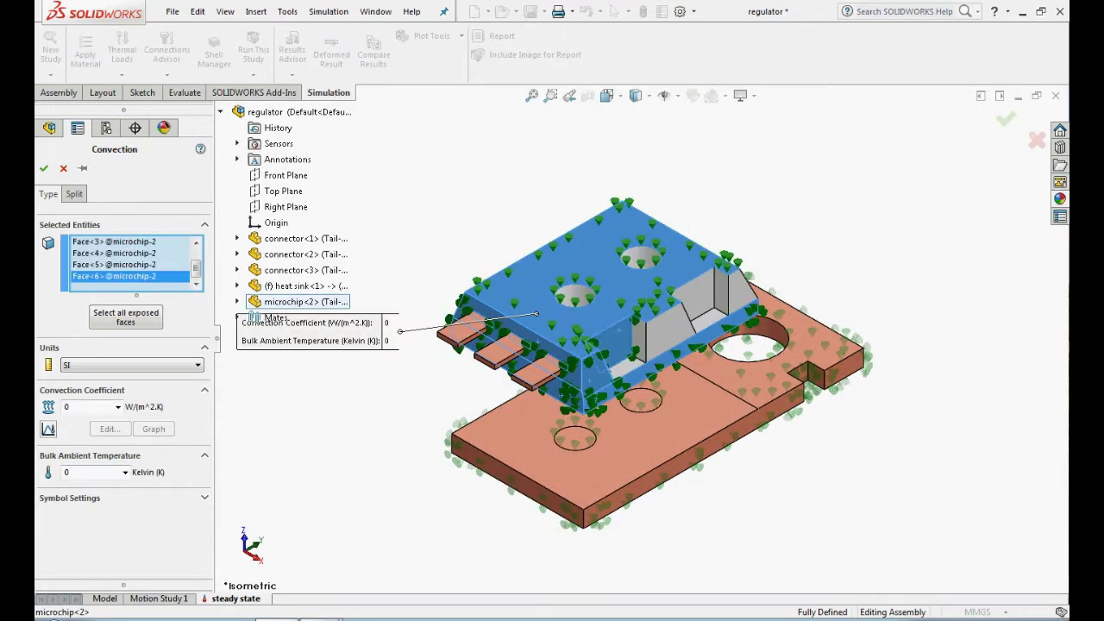
Add the microchip's remaining near-side and recess faces and both hole walls to the convection selection.
{"action": "left_click", "coordinate": [628, 367]}
{"action": "left_click", "coordinate": [638, 343]}
{"action": "left_click", "coordinate": [668, 332]}
{"action": "left_click", "coordinate": [697, 298]}
{"action": "left_click", "coordinate": [721, 293]}
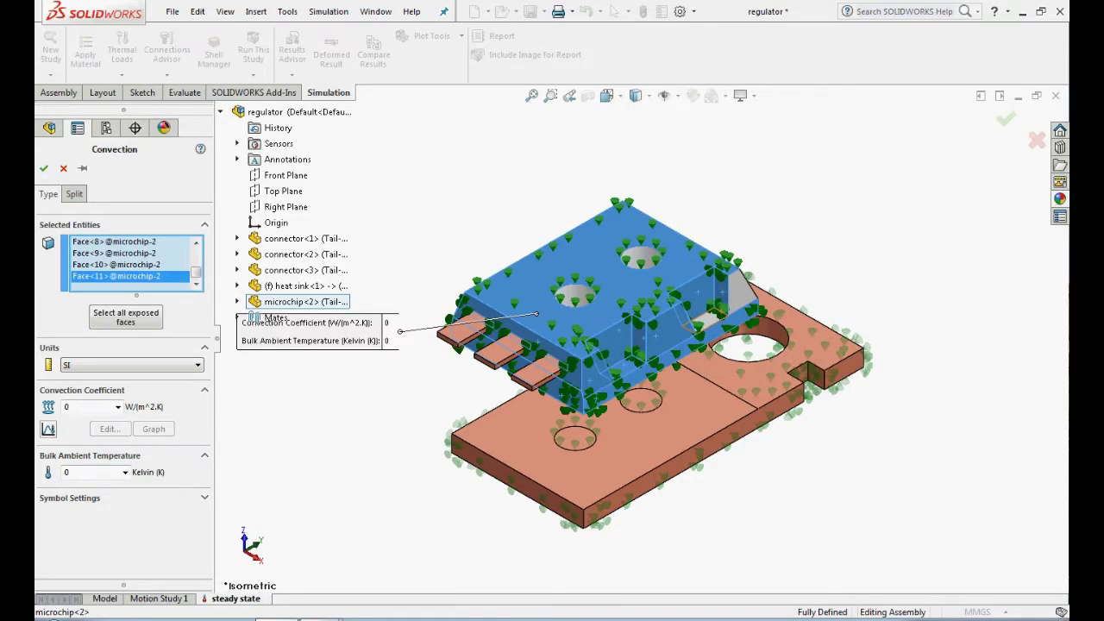
{"action": "left_click", "coordinate": [706, 321]}
{"action": "left_click", "coordinate": [742, 291]}
{"action": "left_click", "coordinate": [641, 257]}
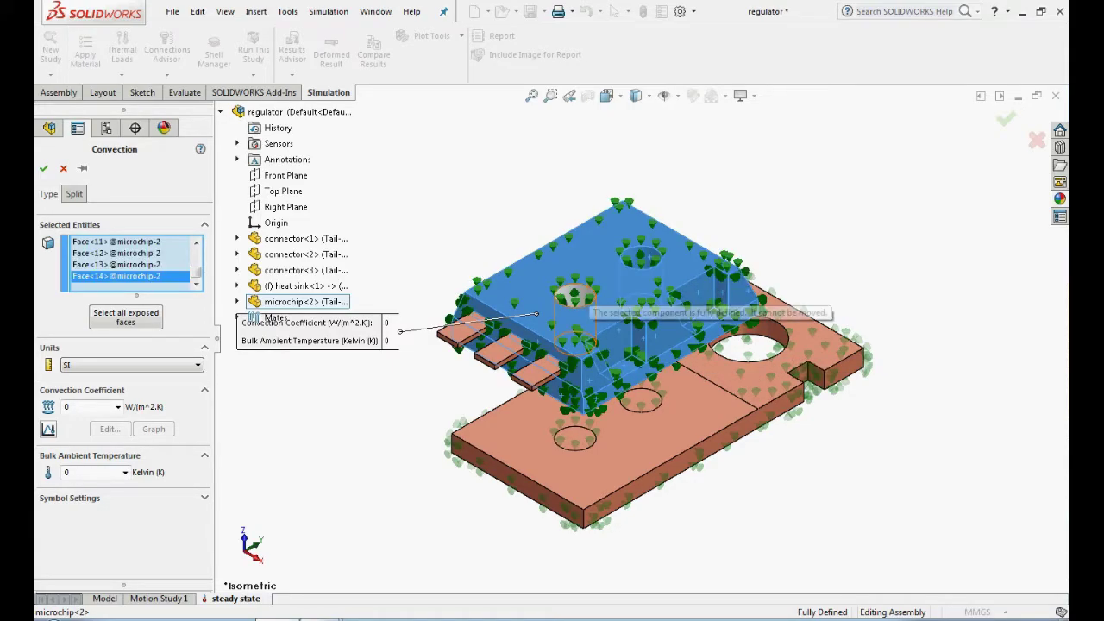
{"action": "left_click", "coordinate": [575, 297]}
Add the microchip's remaining far-end faces, opposite side faces and the two uncovered recess faces to the convection selection.
{"action": "middle_click_drag", "start_coordinate": [575, 297], "coordinate": [439, 259]}
{"action": "left_click", "coordinate": [595, 288]}
{"action": "left_click", "coordinate": [595, 317]}
{"action": "left_click", "coordinate": [732, 258]}
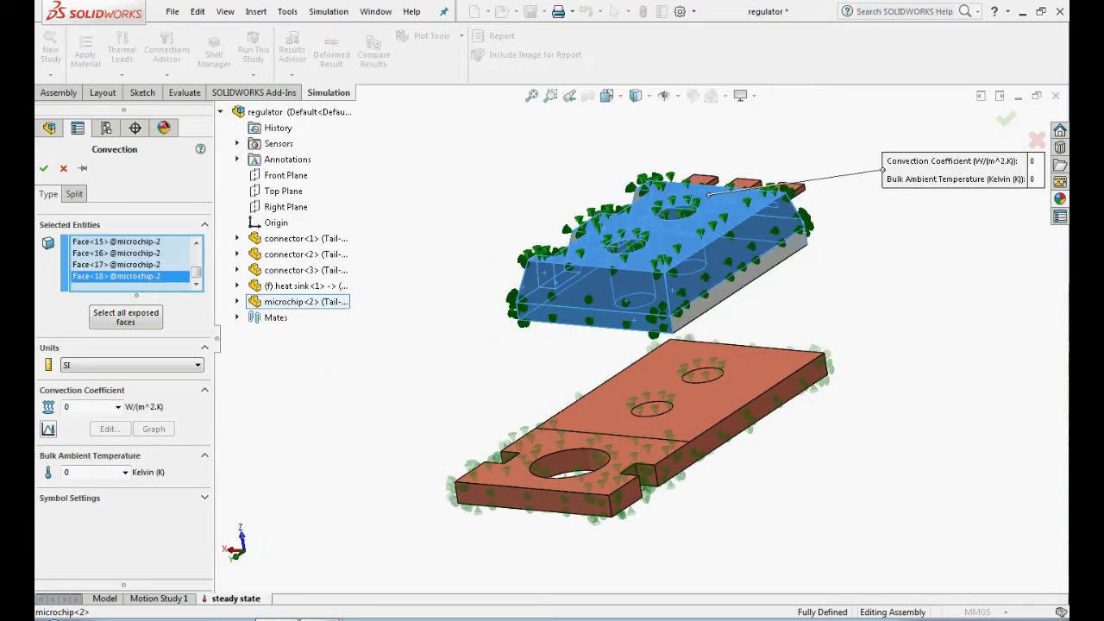
{"action": "left_click", "coordinate": [744, 274]}
{"action": "middle_click_drag", "start_coordinate": [744, 274], "coordinate": [856, 293]}
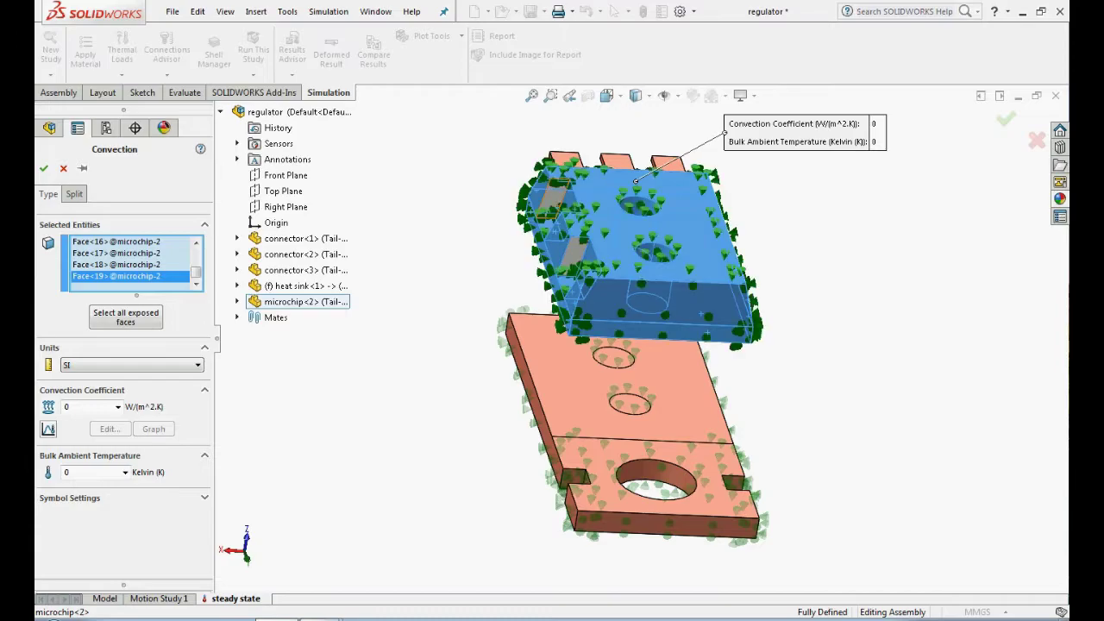
{"action": "left_click", "coordinate": [552, 202]}
{"action": "left_click", "coordinate": [576, 251]}
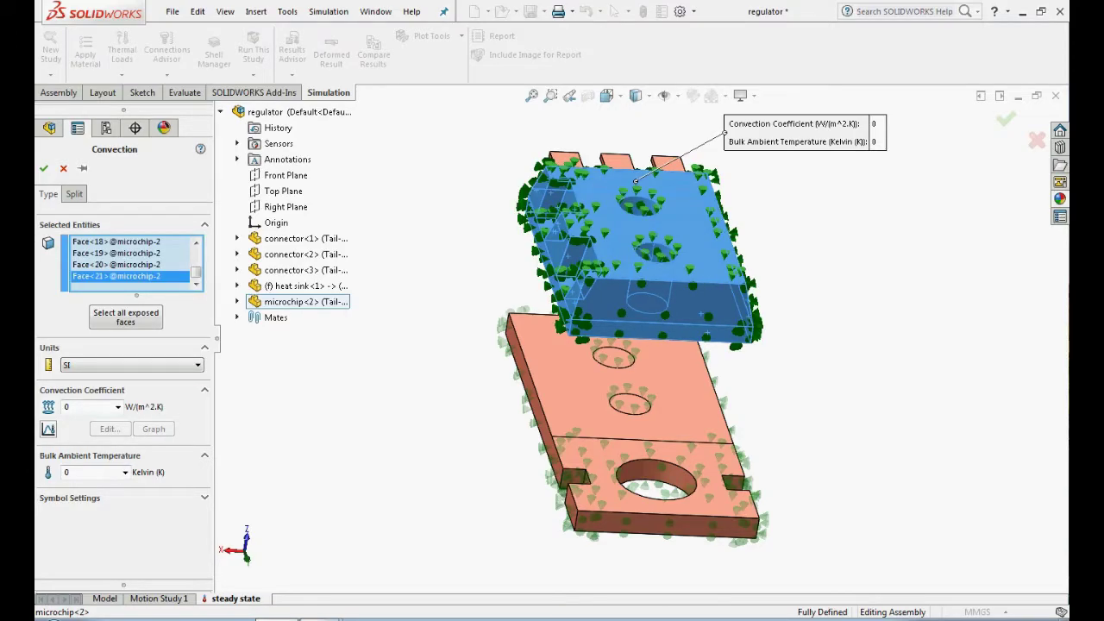
Set the microchip convection to a coefficient of 100 W/(m²·K) and a bulk ambient temperature of 300 K.
{"action": "double_click", "coordinate": [68, 406]}
{"action": "type", "text": "100"}
{"action": "double_click", "coordinate": [67, 472]}
{"action": "type", "text": "300"}
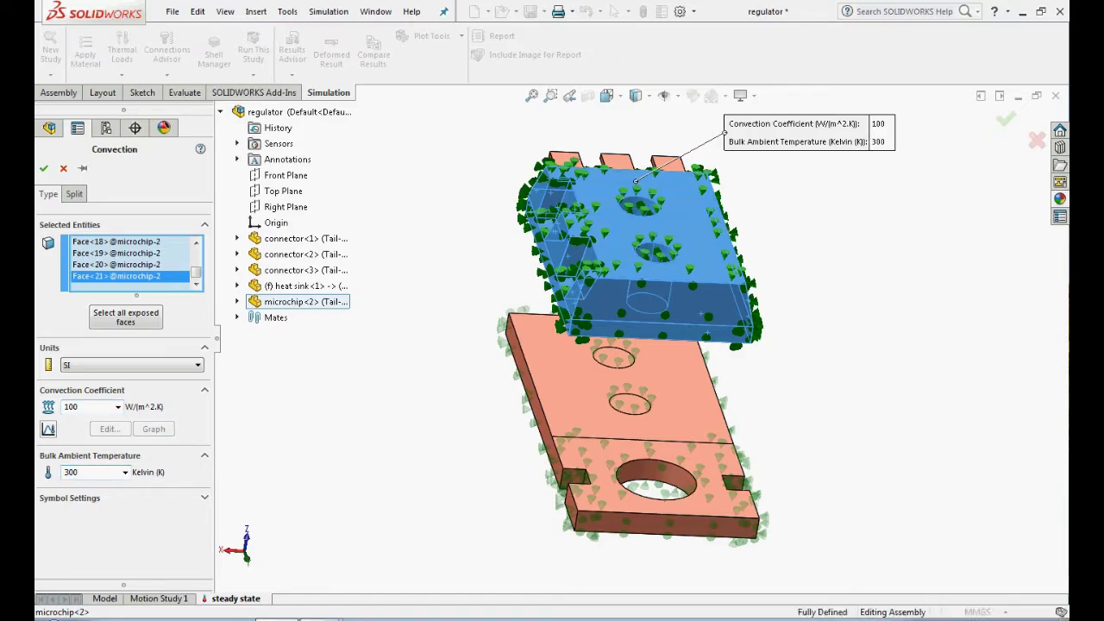
{"action": "left_click", "coordinate": [44, 169]}
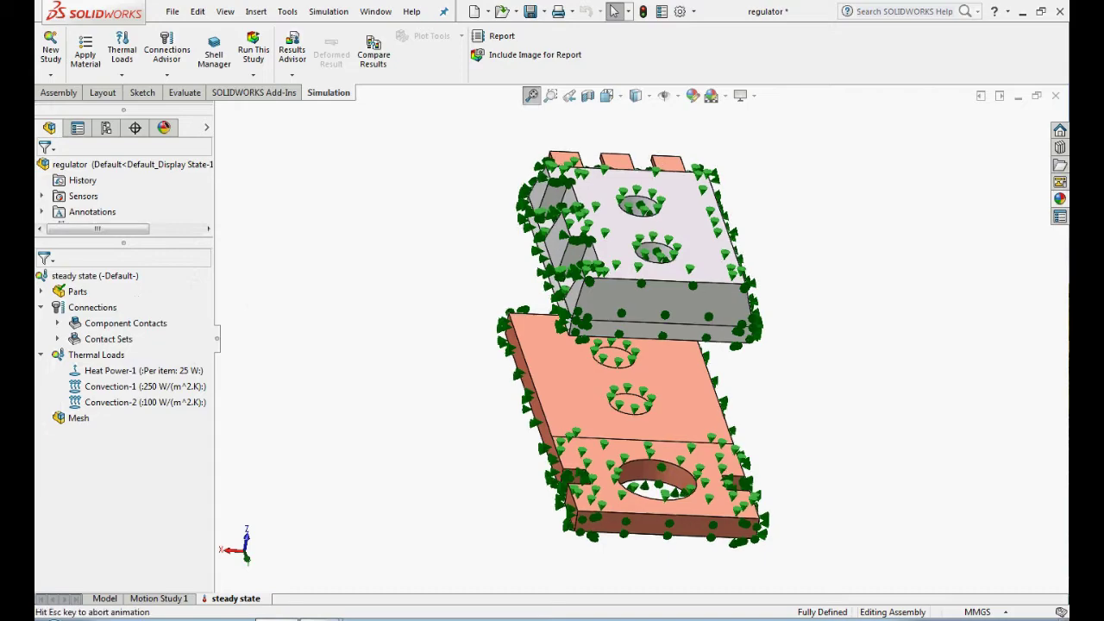
Hide all thermal load symbols and check the solution type in the study's properties.
{"action": "right_click", "coordinate": [119, 358]}
{"action": "left_click", "coordinate": [155, 369]}
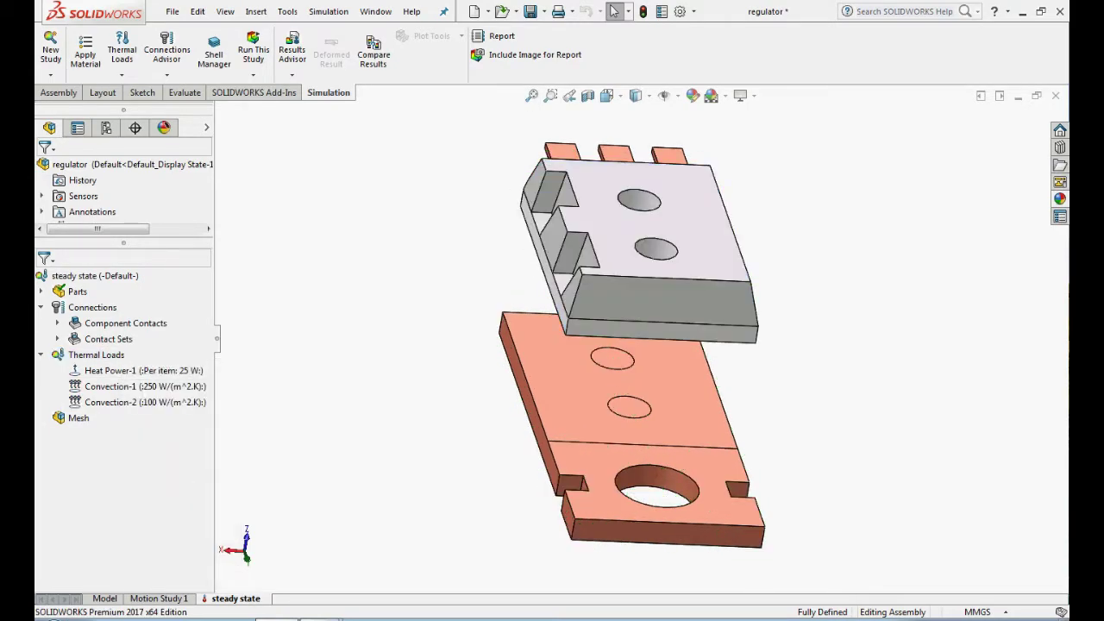
{"action": "right_click", "coordinate": [117, 277]}
{"action": "left_click", "coordinate": [159, 431]}
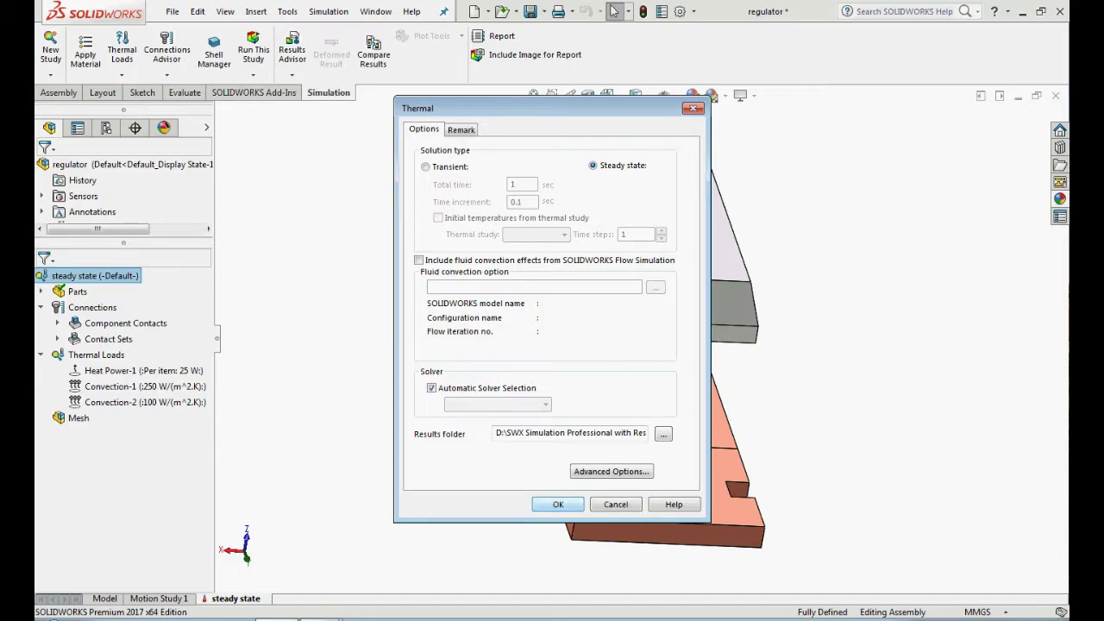
{"action": "key", "text": "Return"}
Show the regulator assembly in isometric view and collapse its exploded view.
{"action": "key", "text": "ctrl+7"}
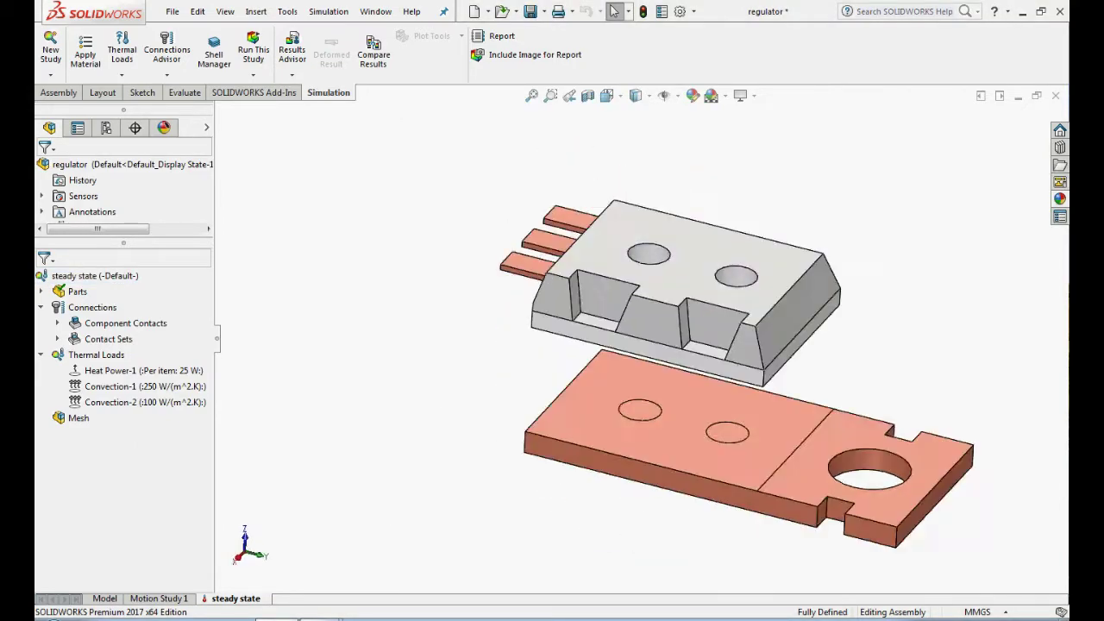
{"action": "right_click", "coordinate": [148, 164]}
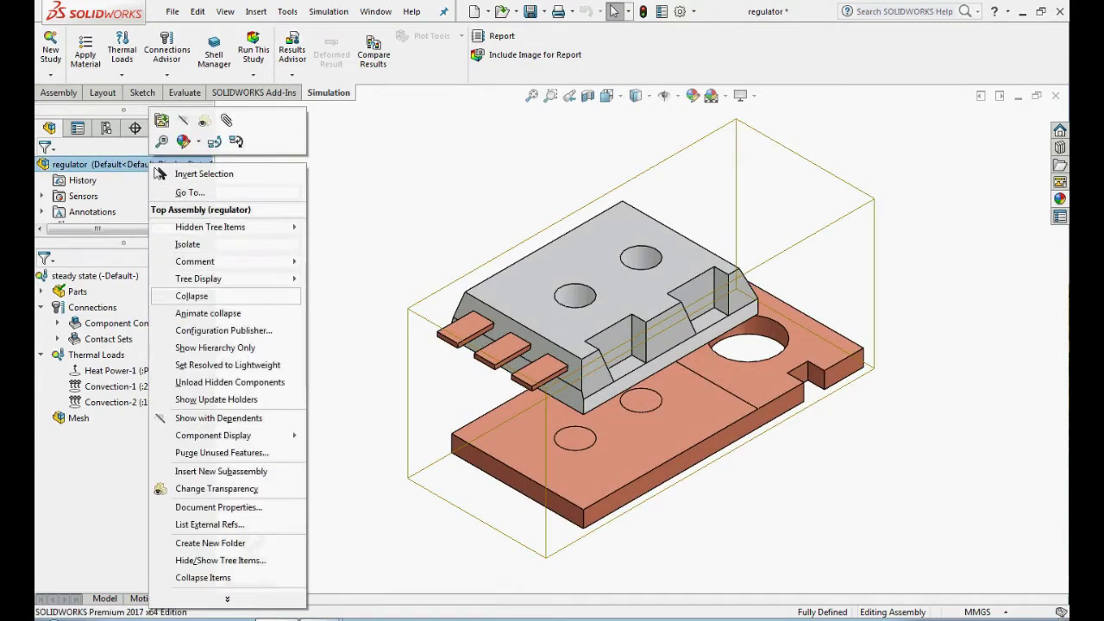
{"action": "left_click", "coordinate": [185, 296]}
Mesh the assembly with a curvature-based mesh at the default density and run the steady state study.
{"action": "right_click", "coordinate": [79, 418]}
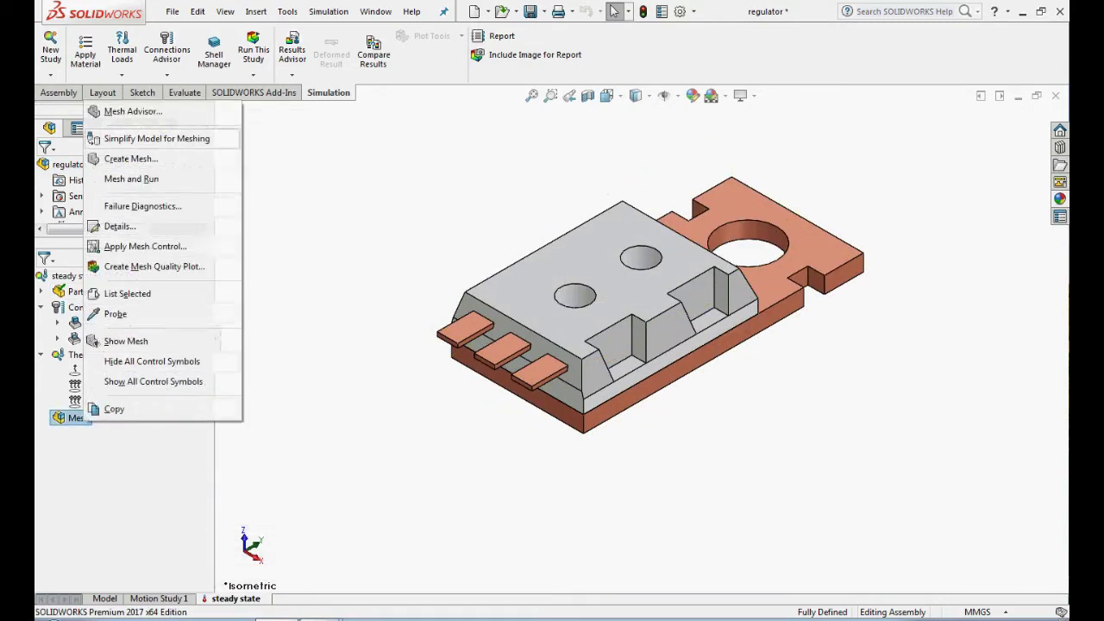
{"action": "left_click", "coordinate": [111, 158]}
{"action": "left_click", "coordinate": [44, 270]}
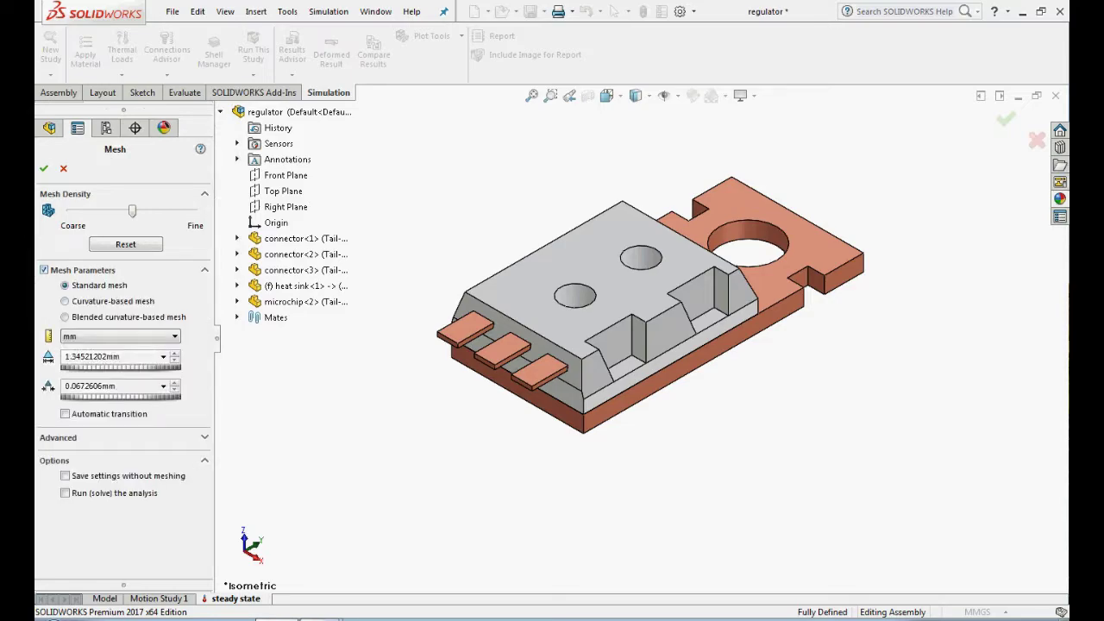
{"action": "left_click", "coordinate": [65, 301]}
{"action": "left_click", "coordinate": [44, 168]}
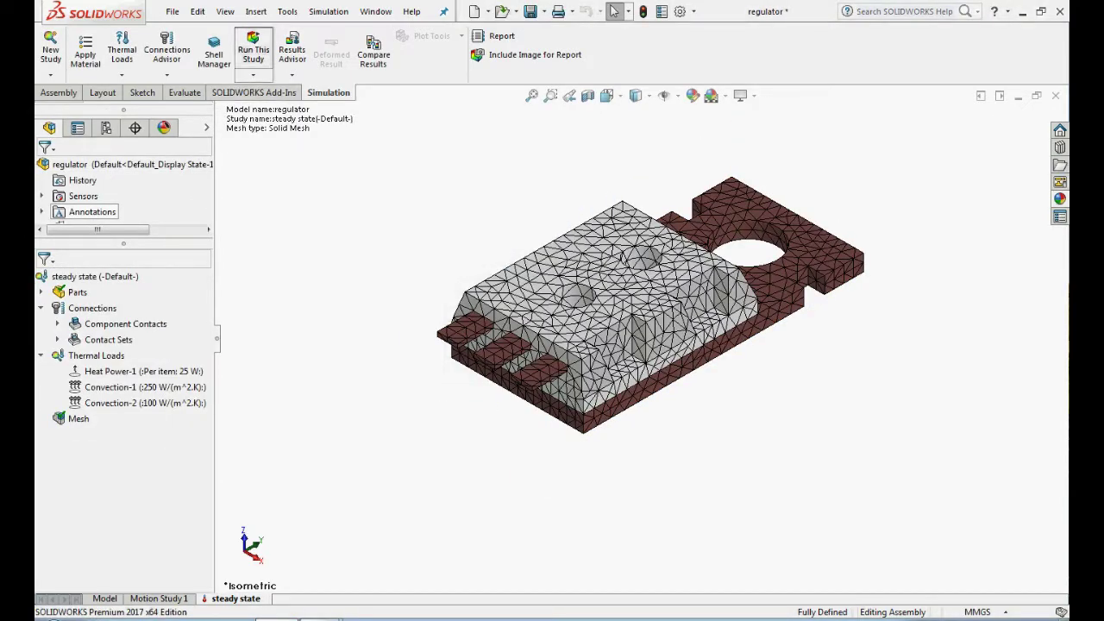
{"action": "left_click", "coordinate": [253, 51]}
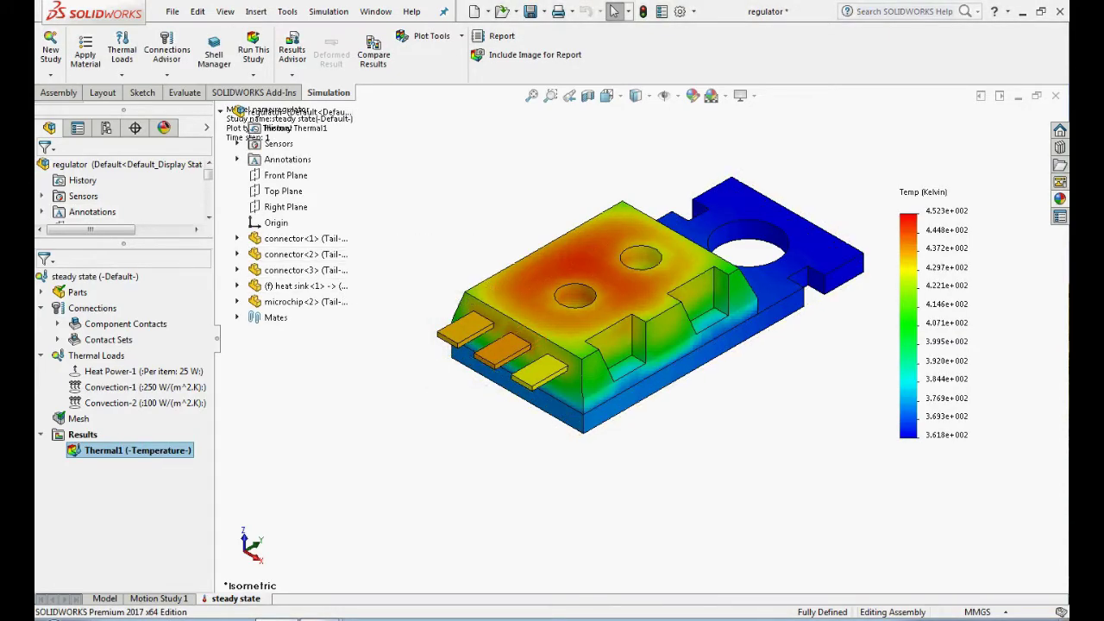
Section-clip the temperature plot along the Right Plane with the section plane display turned off.
{"action": "right_click", "coordinate": [145, 450]}
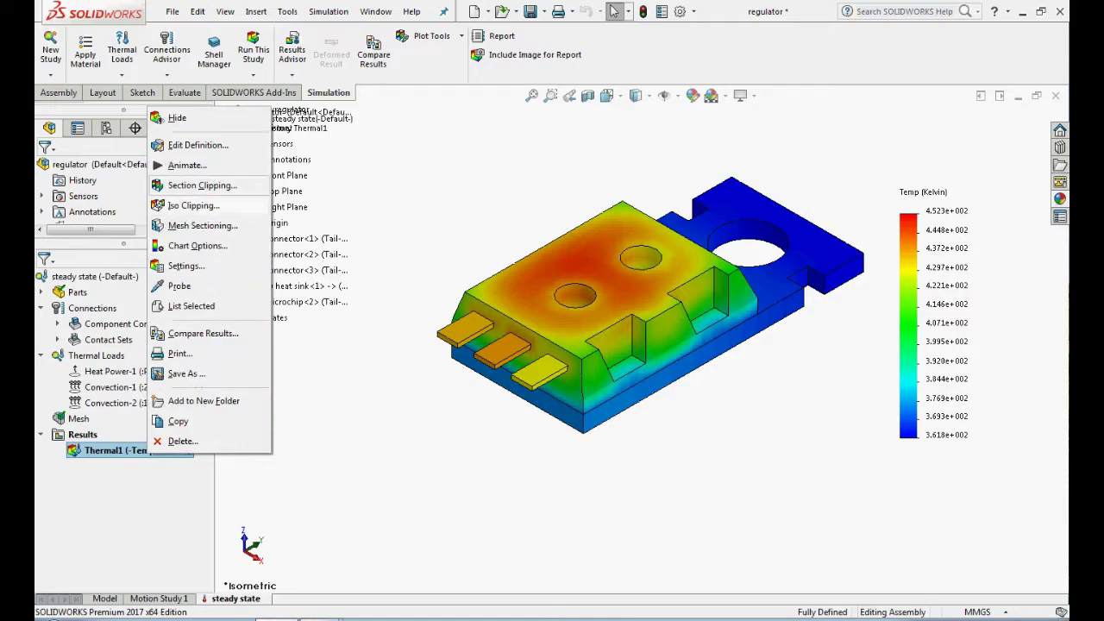
{"action": "left_click", "coordinate": [201, 185]}
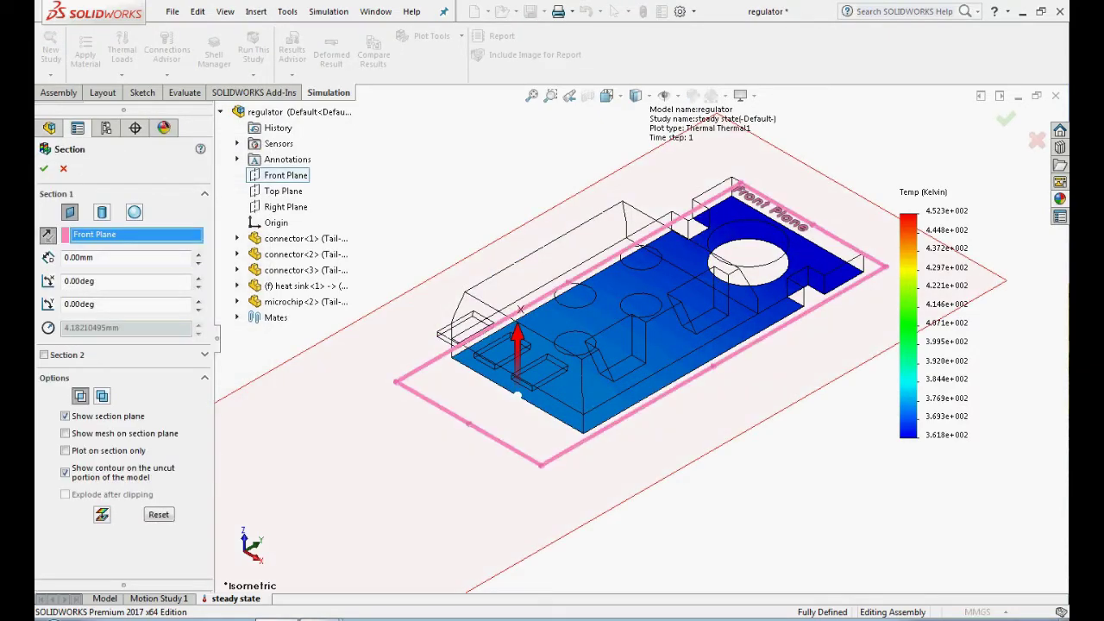
{"action": "left_click", "coordinate": [285, 206]}
{"action": "left_click", "coordinate": [65, 416]}
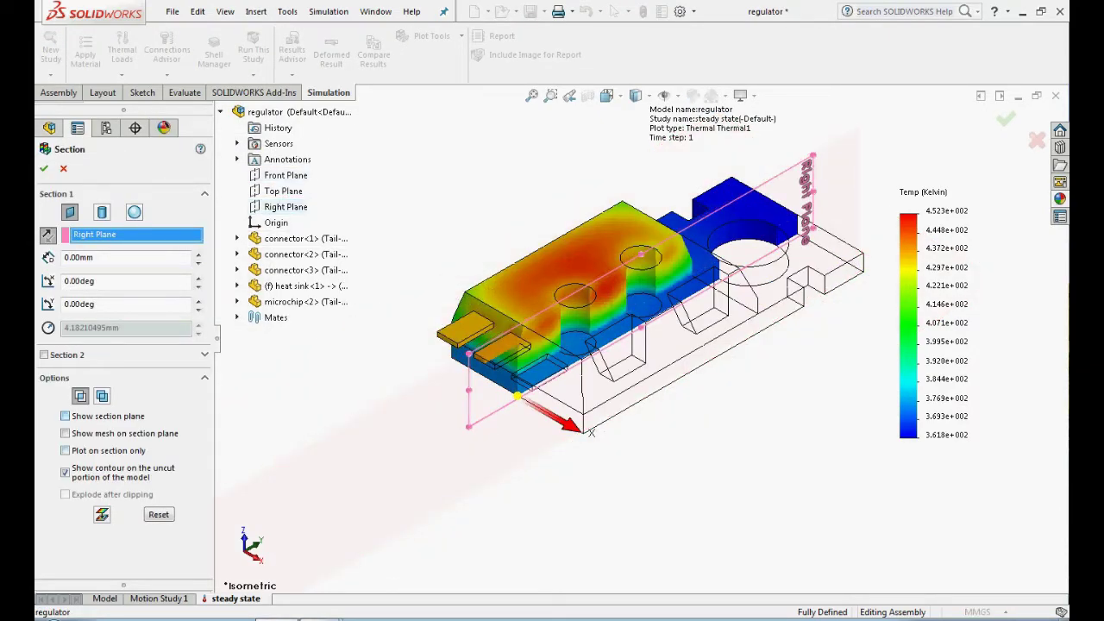
{"action": "left_click", "coordinate": [43, 168]}
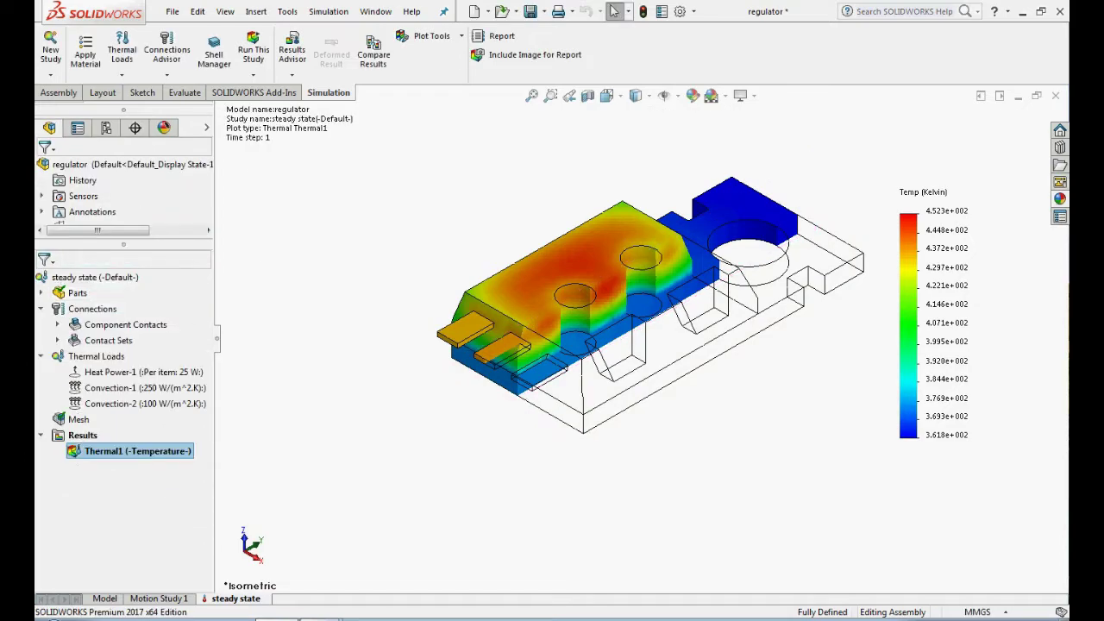
List the heat power in watts for the small notch face on the heat sink's near side.
{"action": "right_click", "coordinate": [83, 435]}
{"action": "left_click", "coordinate": [144, 327]}
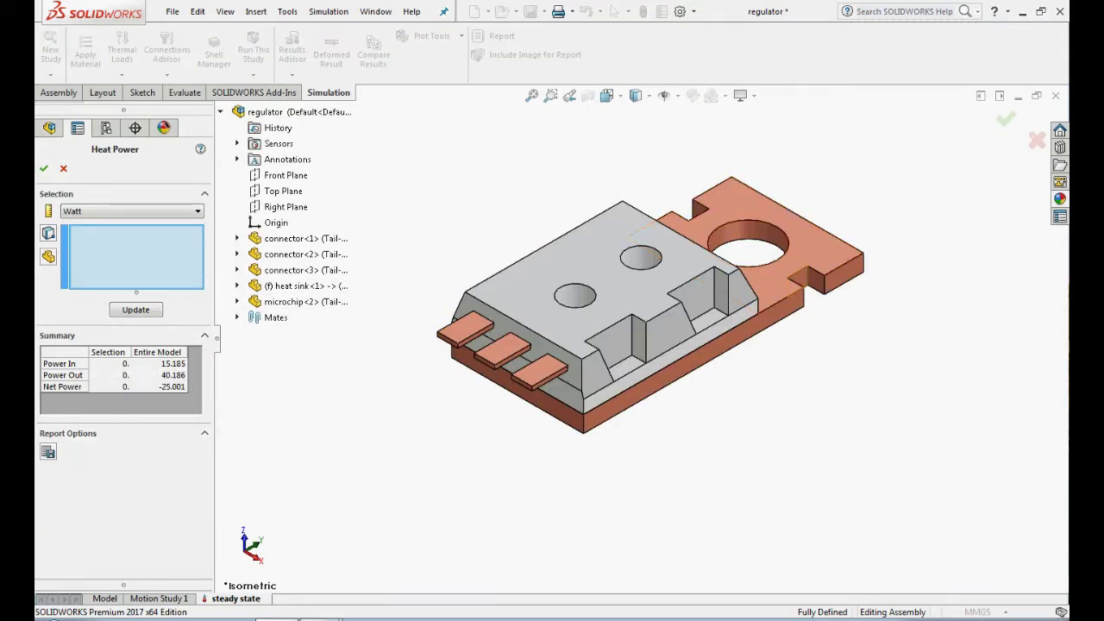
{"action": "left_click", "coordinate": [795, 274]}
{"action": "left_click", "coordinate": [136, 310]}
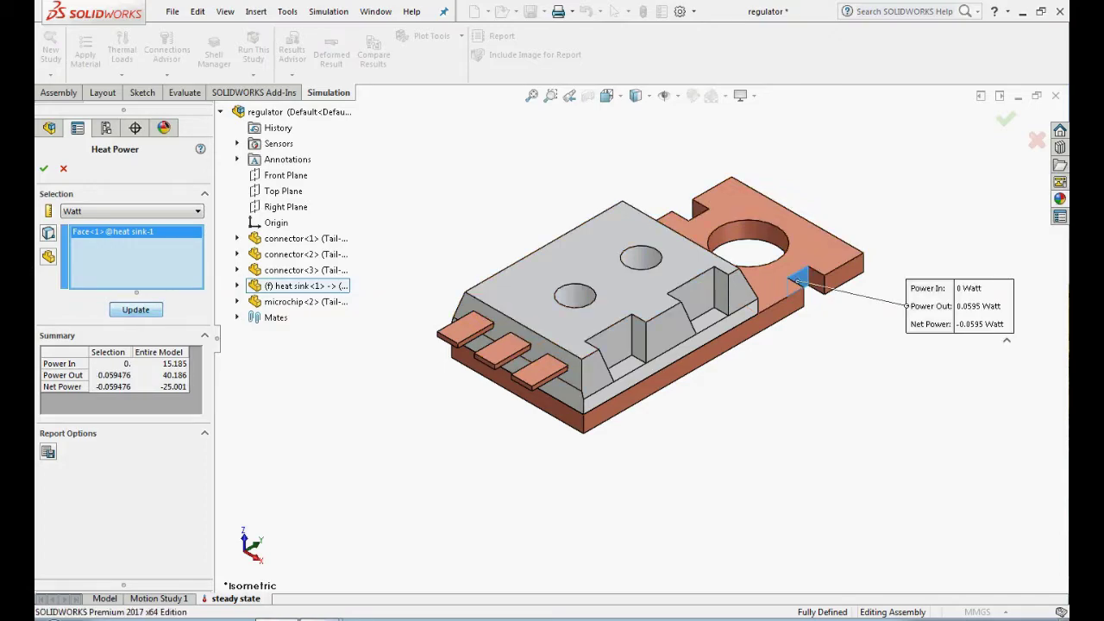